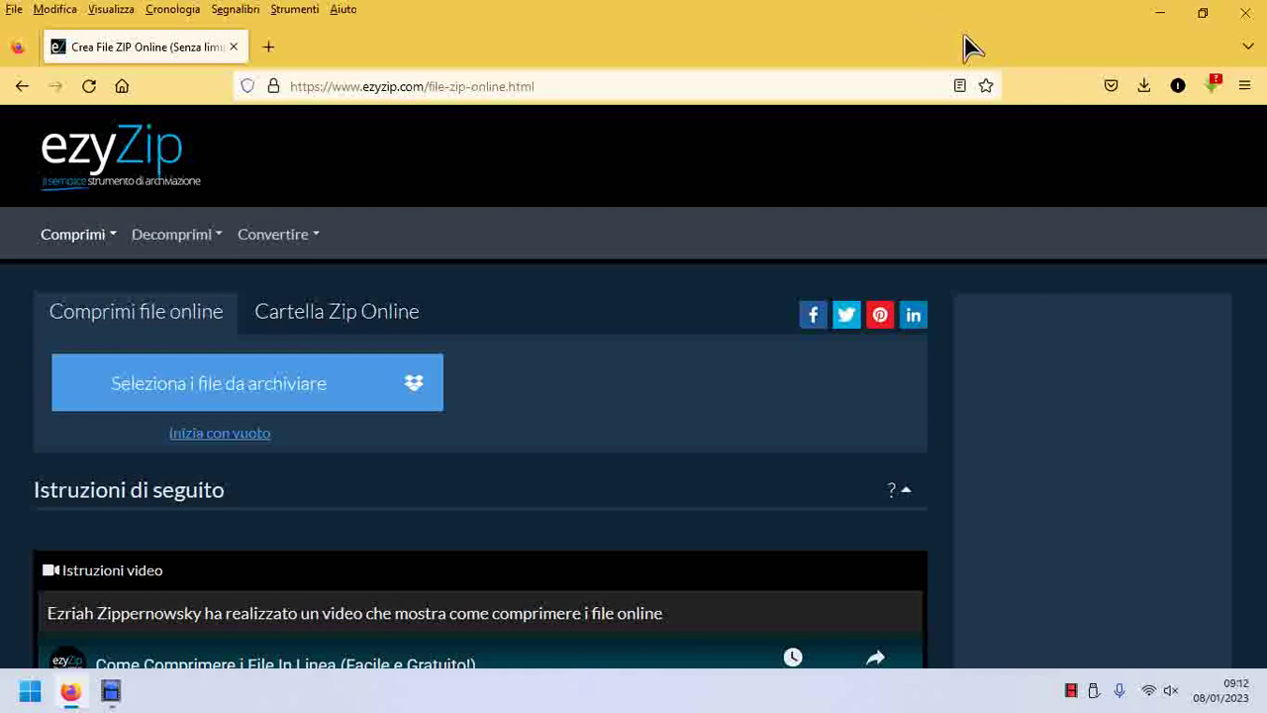
- Minimize the browser and look through the contents of the Cartella folder on the desktop, closing it when done
{"action": "left_click", "coordinate": [1163, 12]}
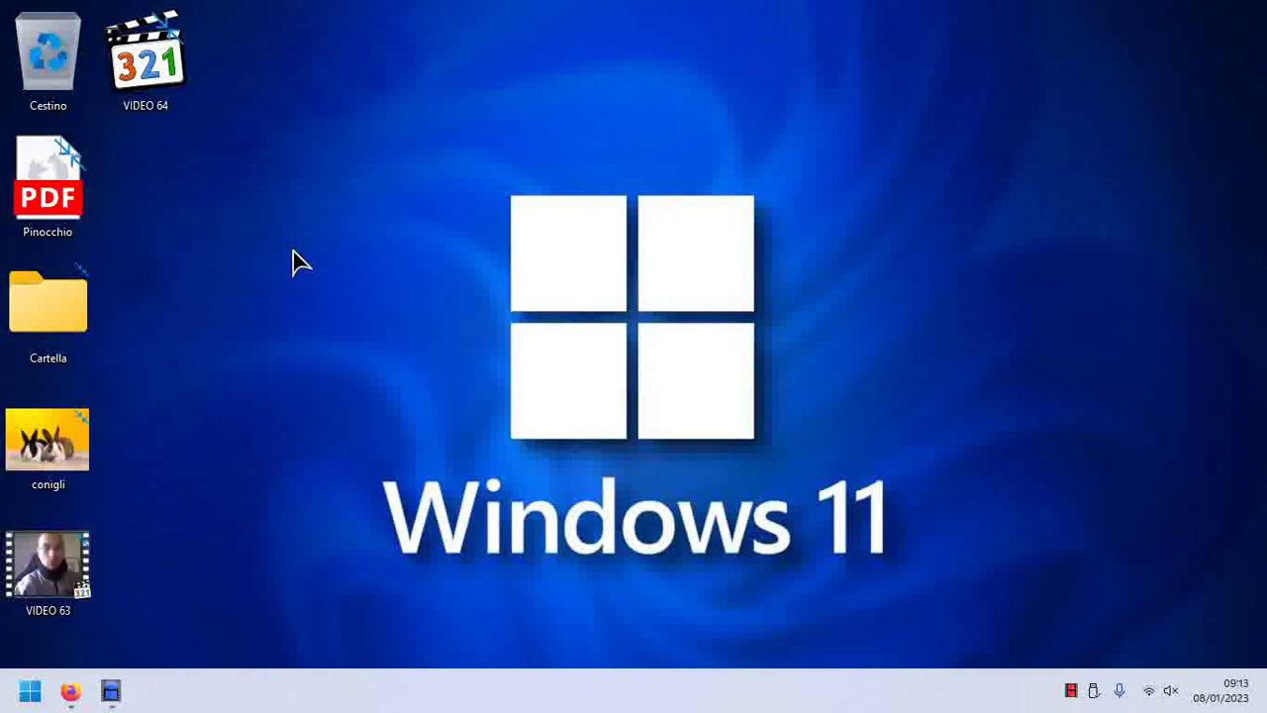
{"action": "double_click", "coordinate": [74, 317]}
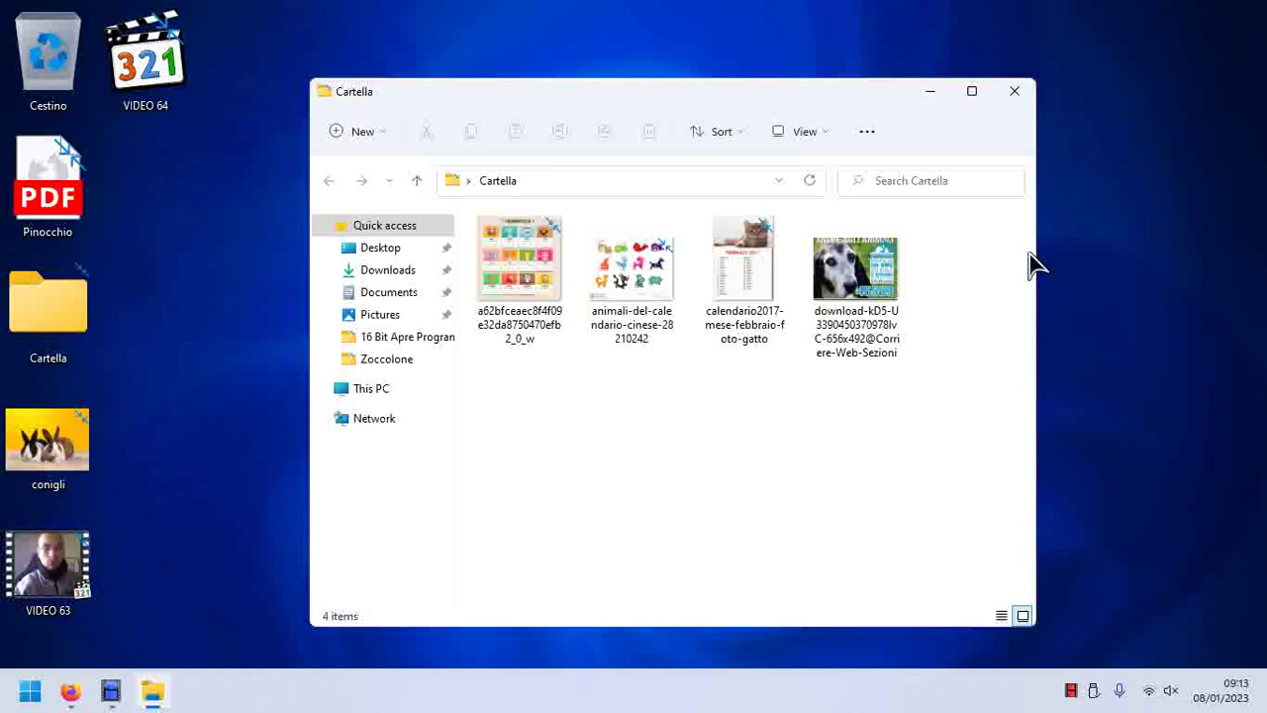
{"action": "left_click", "coordinate": [1012, 93]}
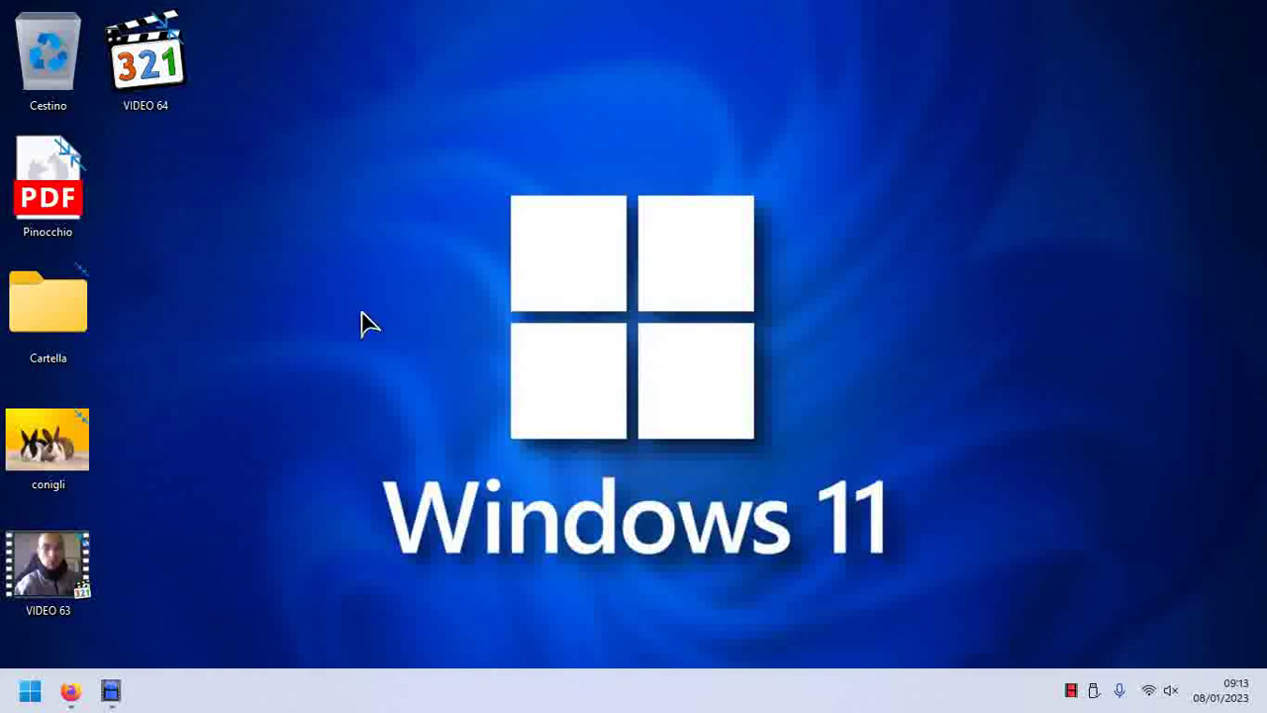
- Switch to Firefox, compress Pinocchio.pdf from the Desktop into a ZIP on the ezyZip page and save the archive
{"action": "left_click", "coordinate": [73, 705]}
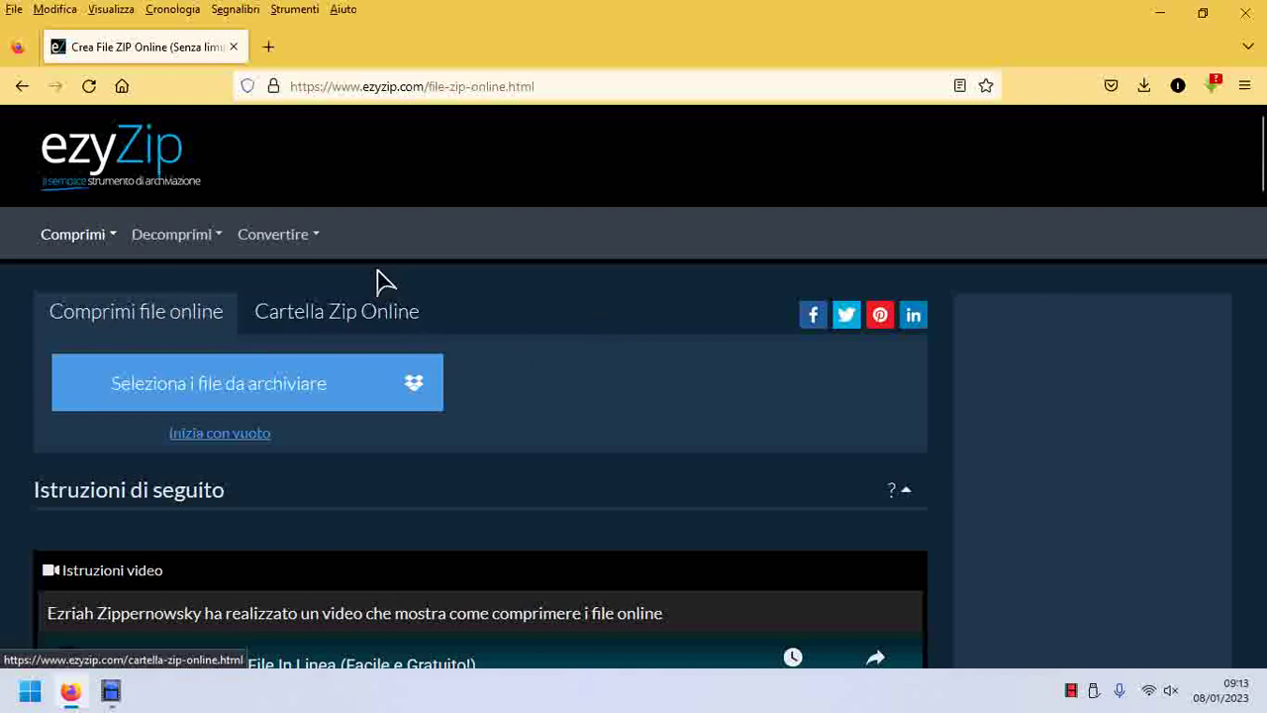
{"action": "left_click", "coordinate": [226, 403]}
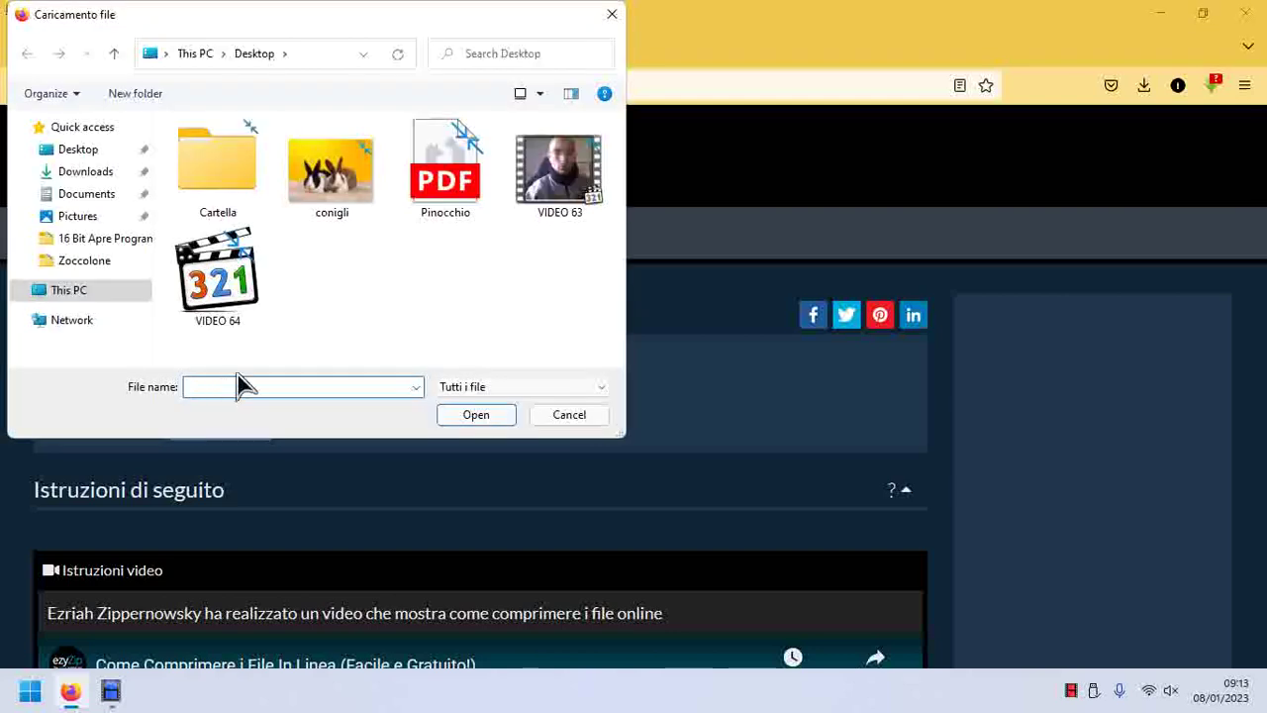
{"action": "left_click", "coordinate": [318, 182]}
{"action": "left_click", "coordinate": [450, 188]}
{"action": "double_click", "coordinate": [451, 188]}
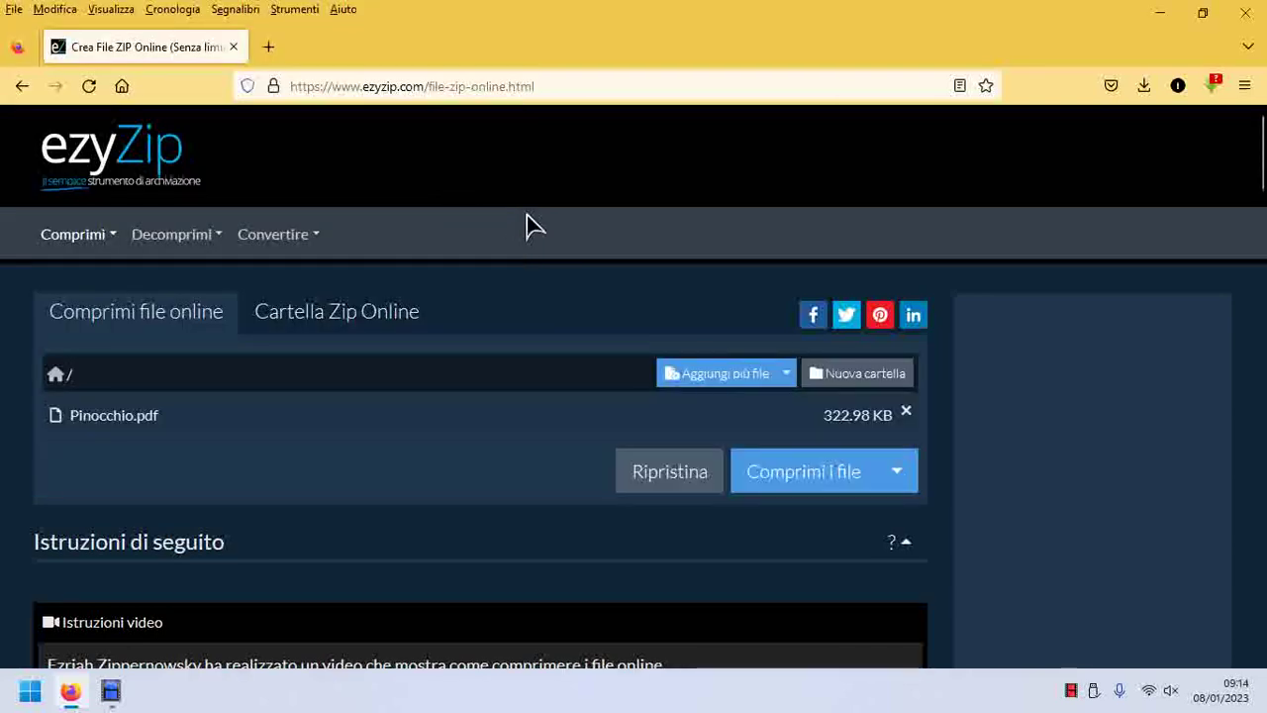
{"action": "left_click", "coordinate": [806, 477]}
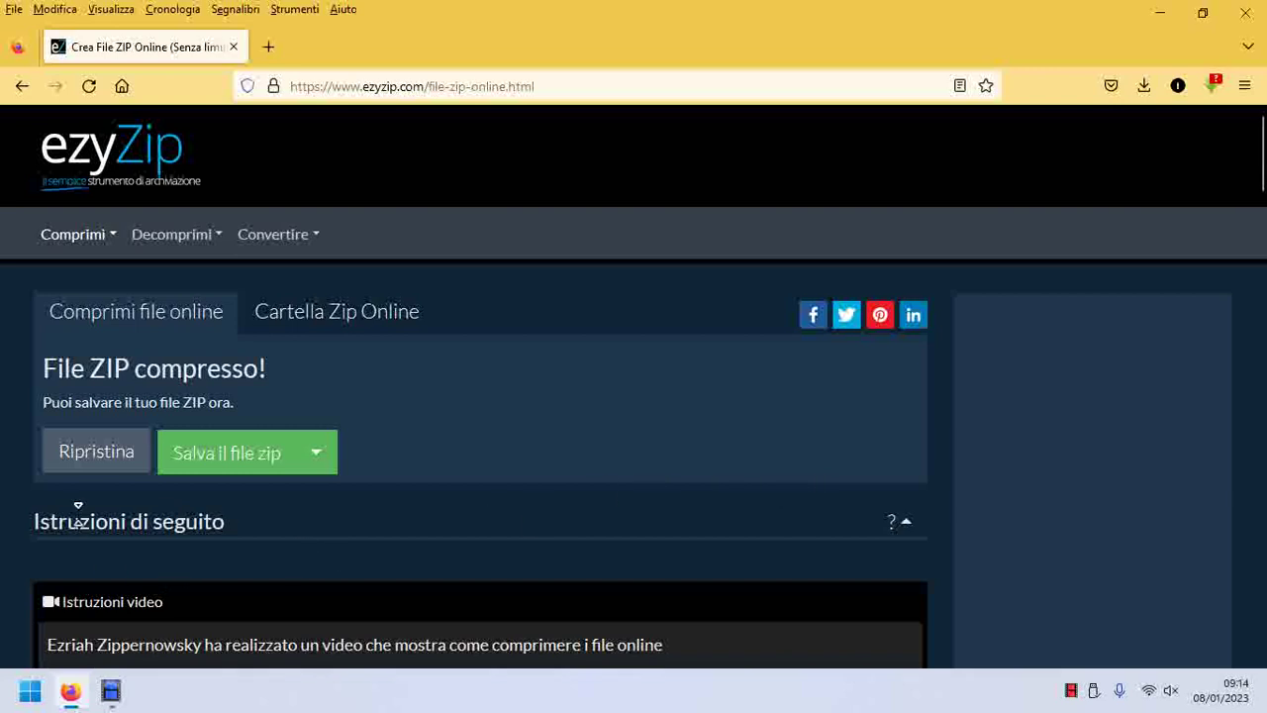
{"action": "left_click", "coordinate": [228, 471]}
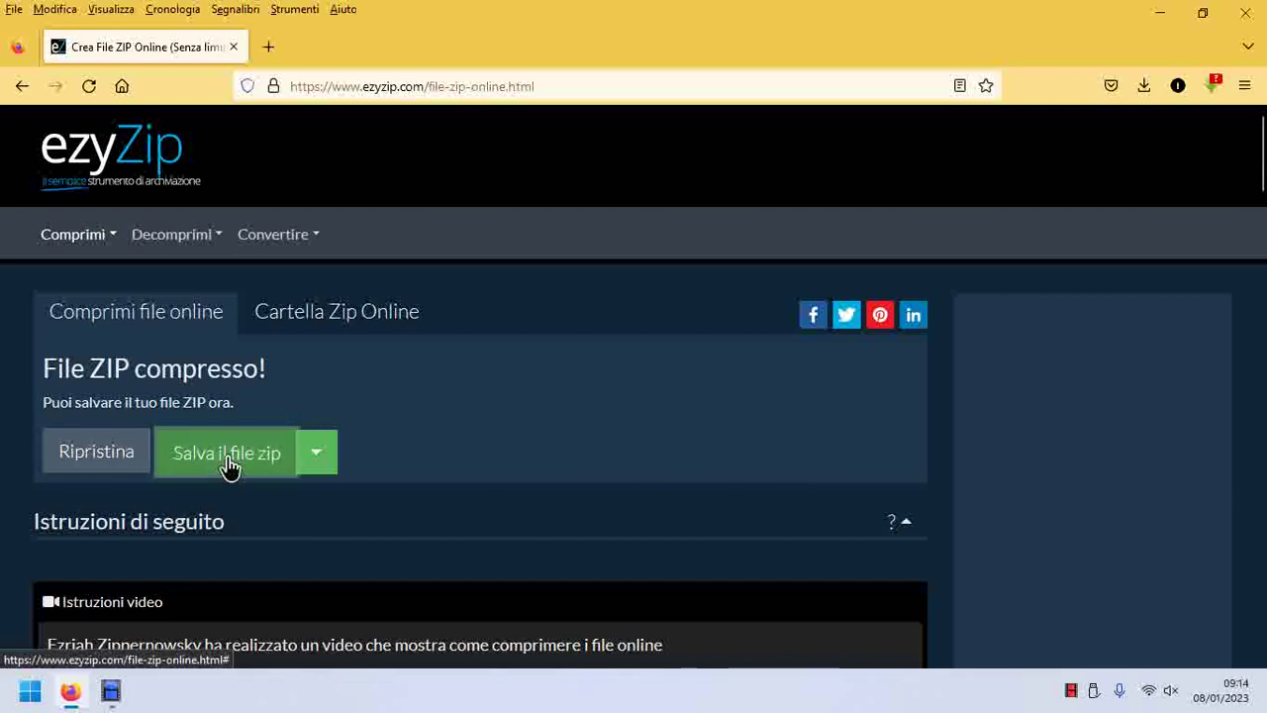
- On the desktop, compare the file sizes in the properties of the Pinocchio PDF and the ezyzip archive
{"action": "left_click", "coordinate": [1160, 13]}
{"action": "left_click", "coordinate": [1160, 13]}
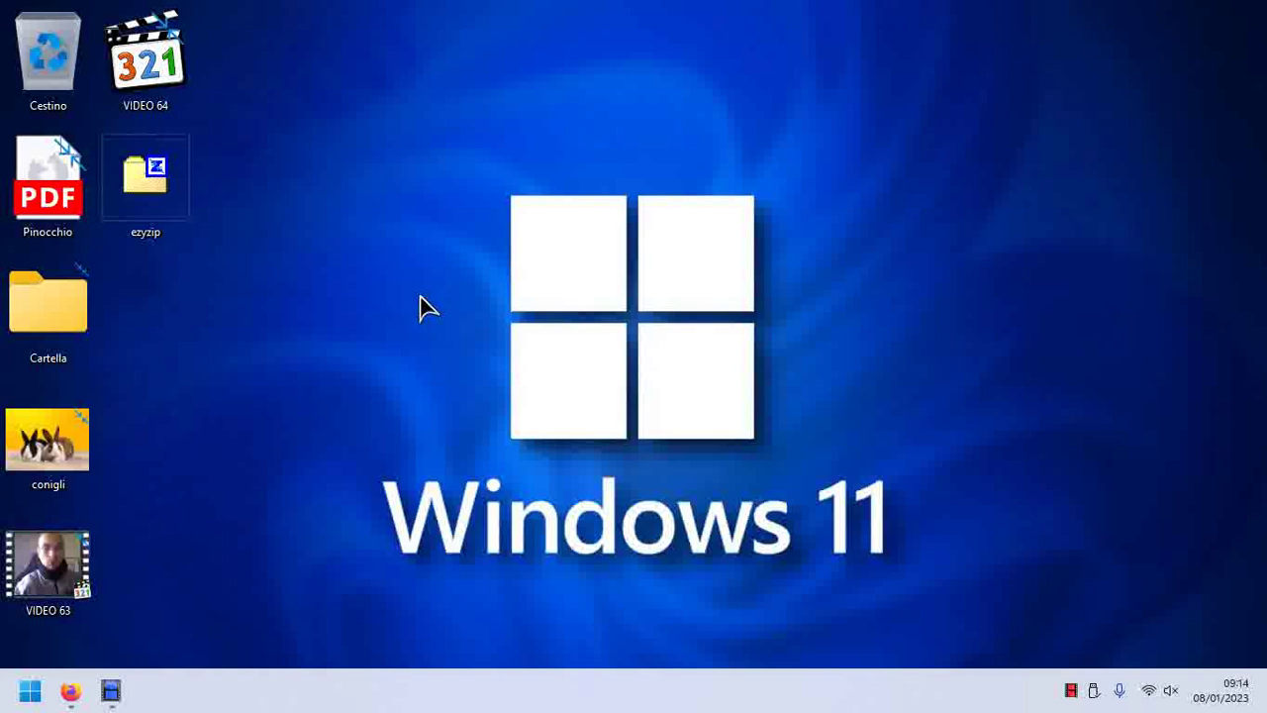
{"action": "right_click", "coordinate": [56, 193]}
{"action": "left_click", "coordinate": [158, 516]}
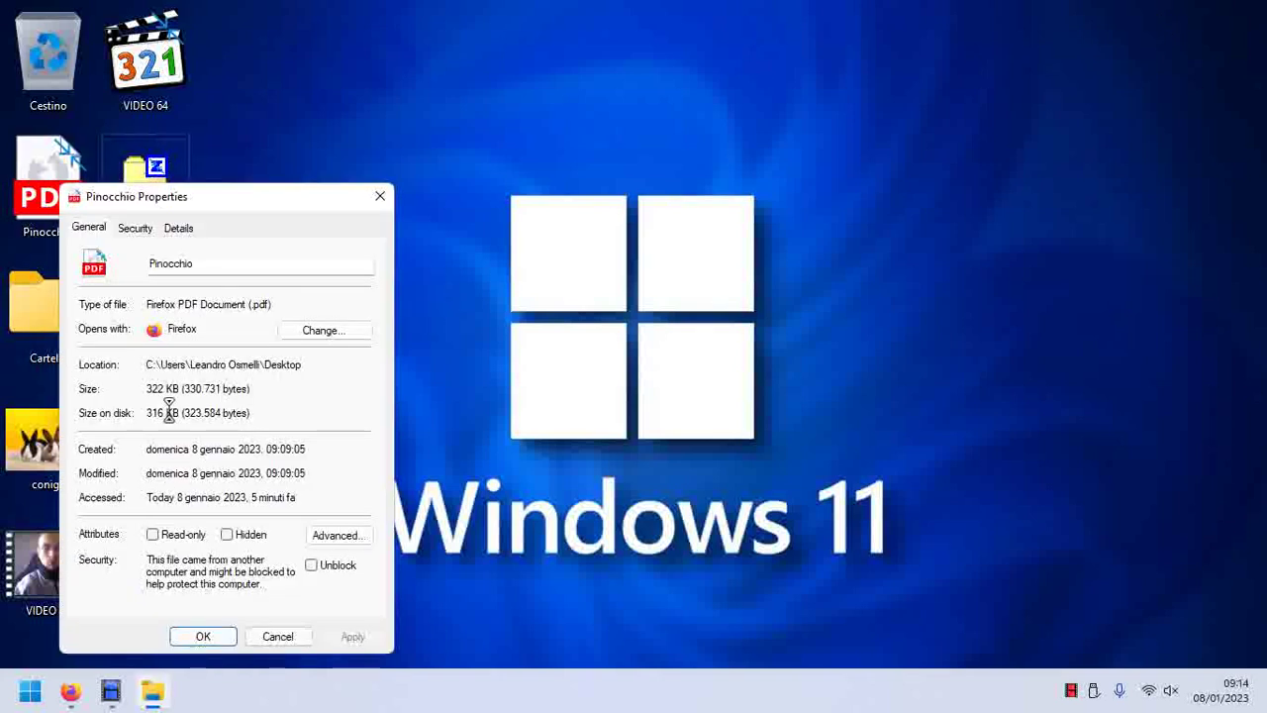
{"action": "left_click", "coordinate": [203, 636]}
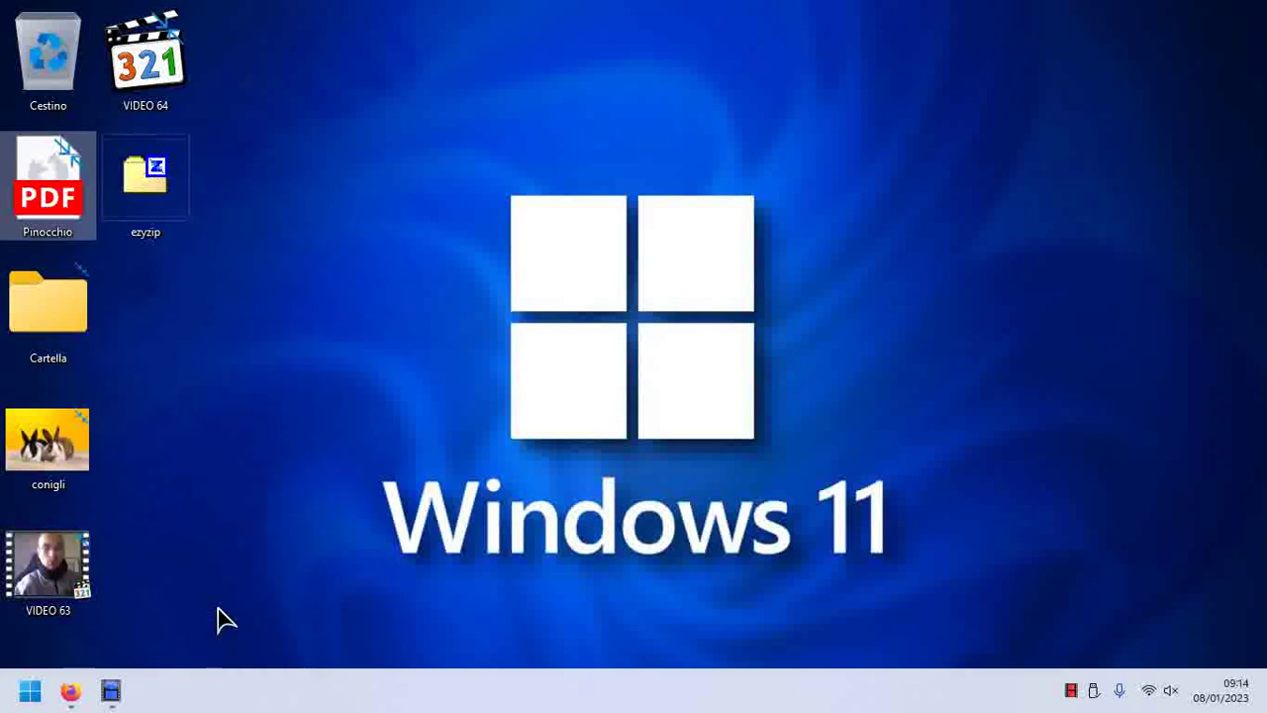
{"action": "right_click", "coordinate": [170, 186]}
{"action": "left_click", "coordinate": [271, 518]}
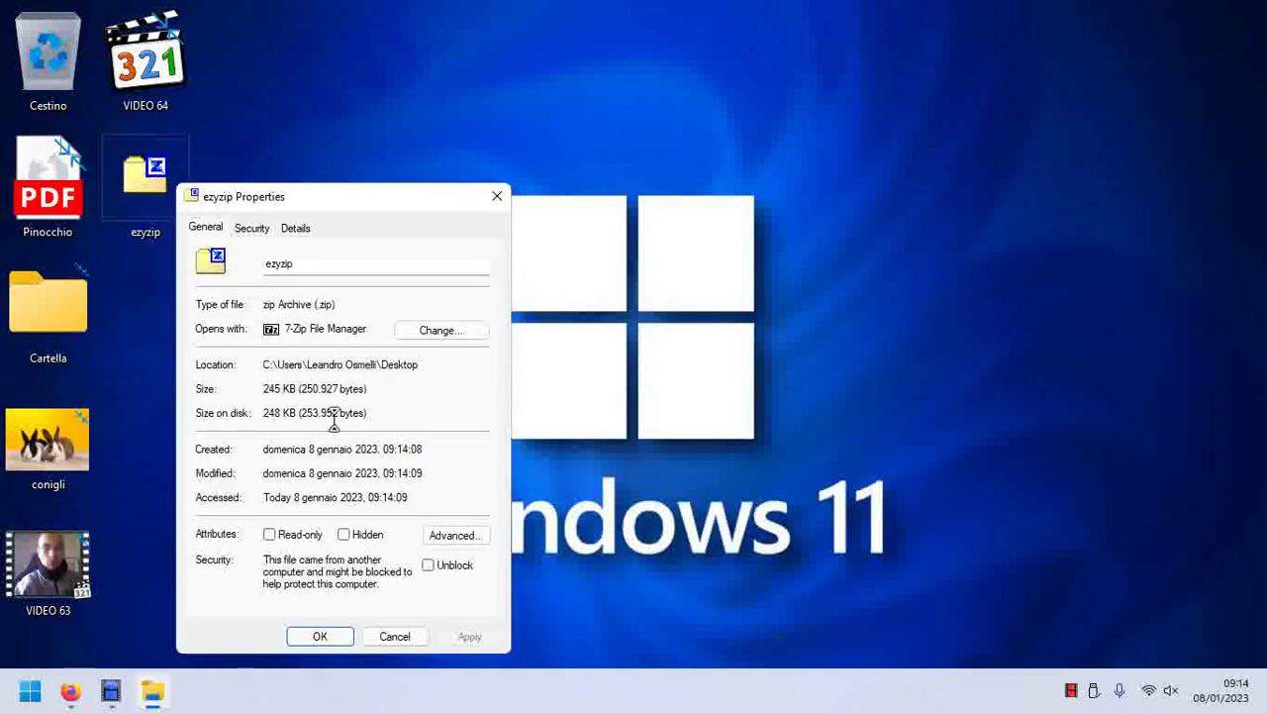
{"action": "left_click", "coordinate": [315, 634]}
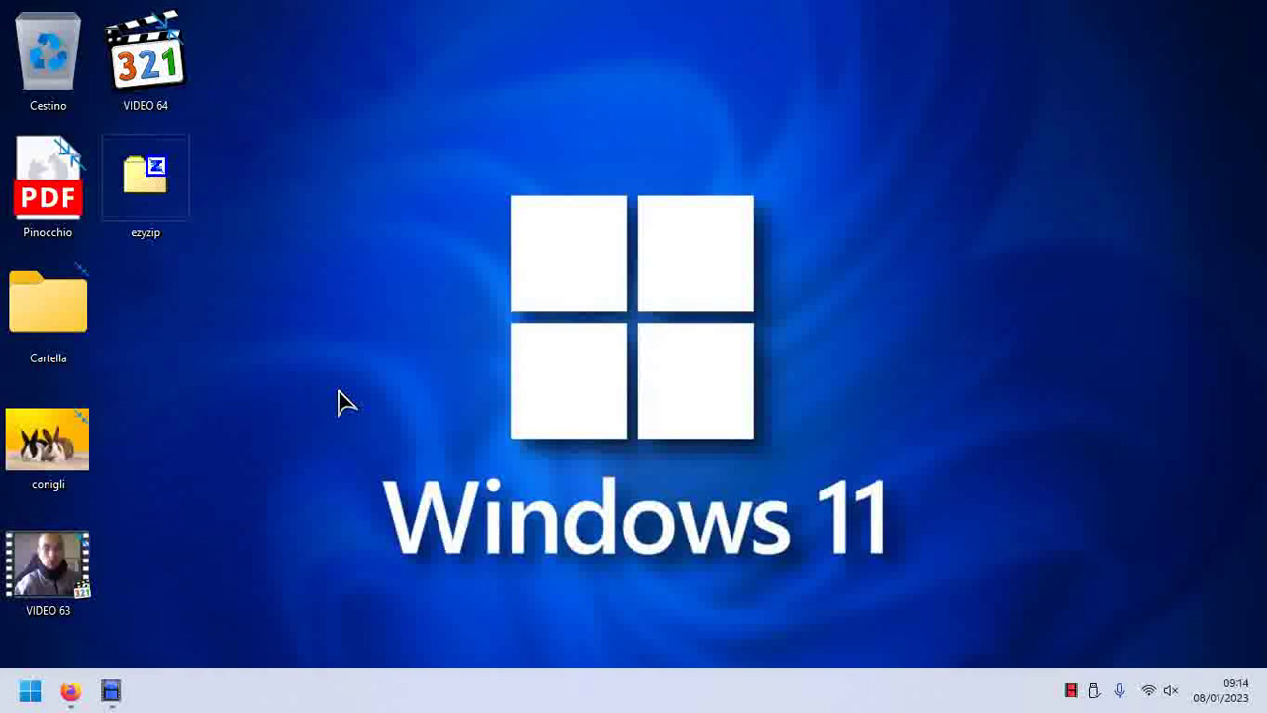
- Check the contents of the ezyzip archive on the desktop, close it and delete the archive
{"action": "double_click", "coordinate": [130, 164]}
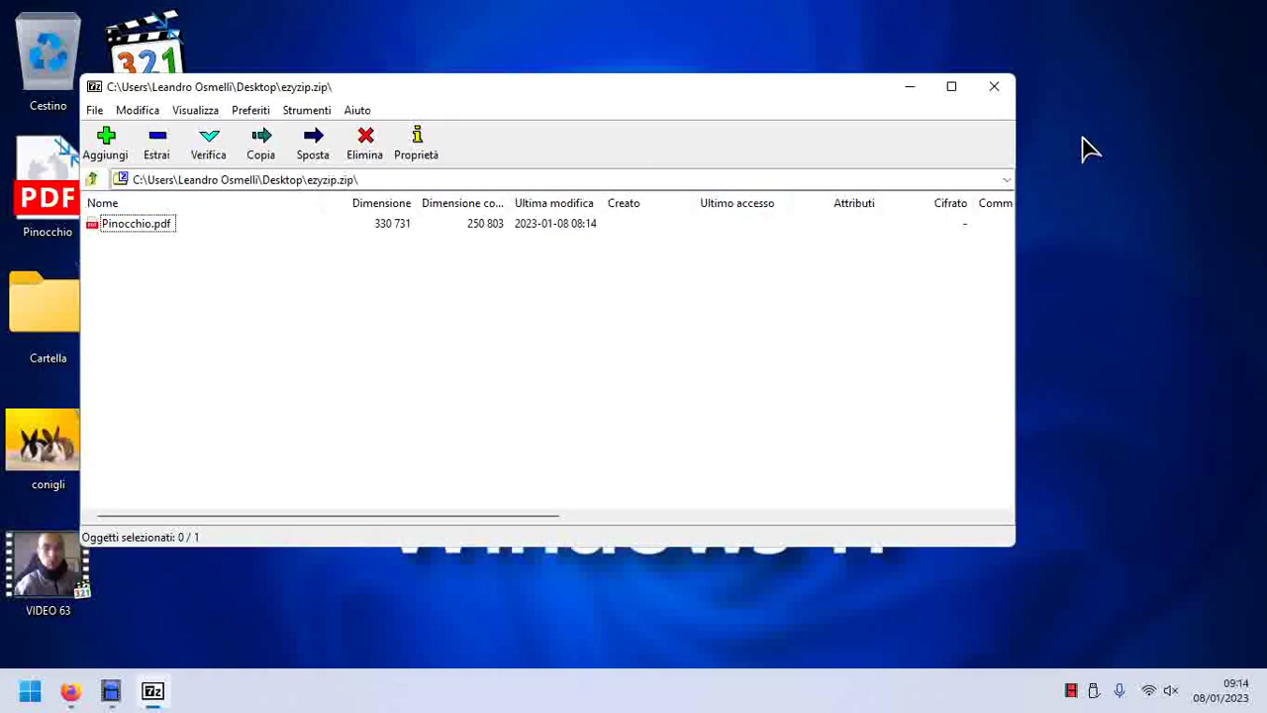
{"action": "left_click", "coordinate": [1006, 89]}
{"action": "left_click", "coordinate": [400, 328]}
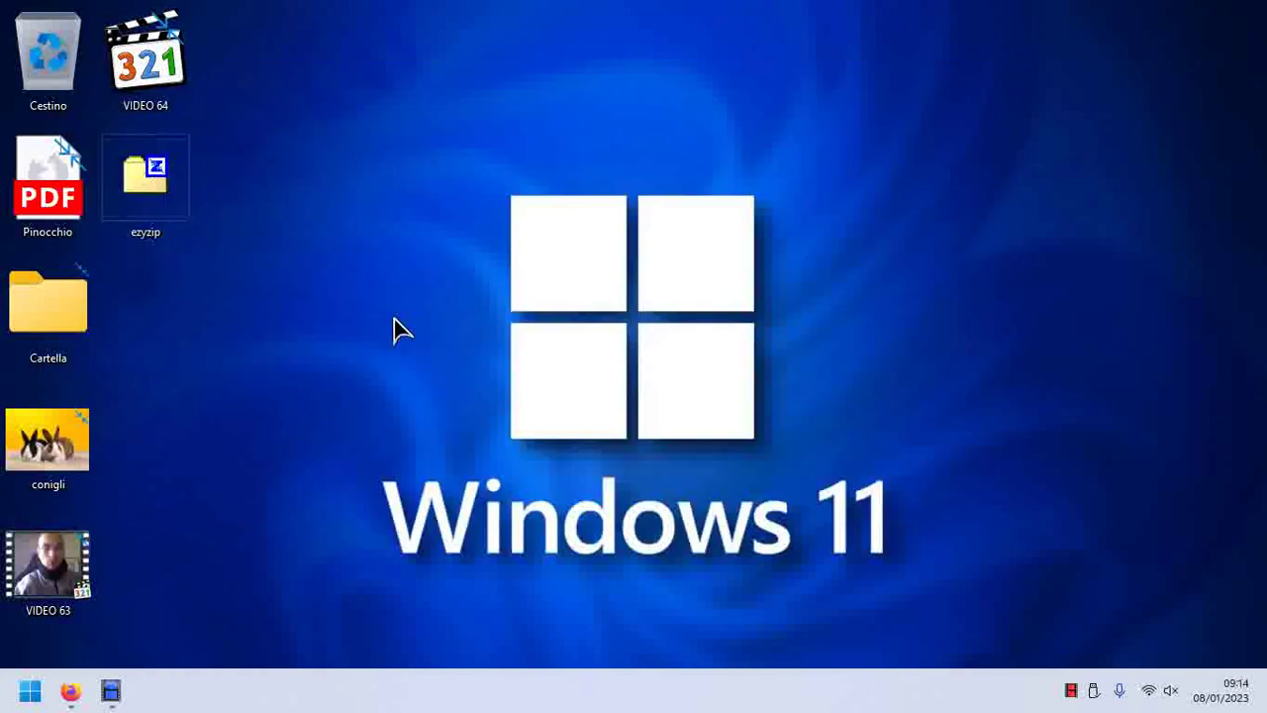
{"action": "left_click", "coordinate": [183, 188]}
{"action": "key", "text": "Delete"}
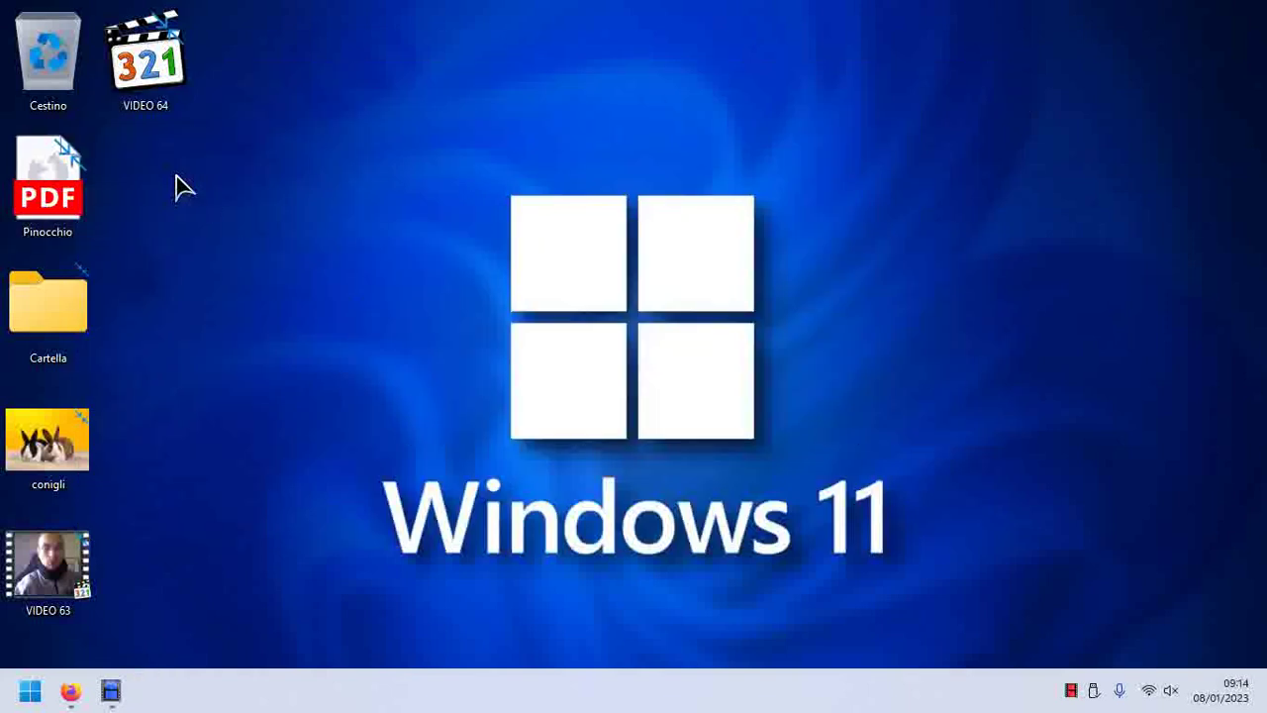
- Switch to Firefox, reload the ezyZip file compression page, compress conigli.jpg from the Desktop and save the ZIP
{"action": "left_click", "coordinate": [71, 691]}
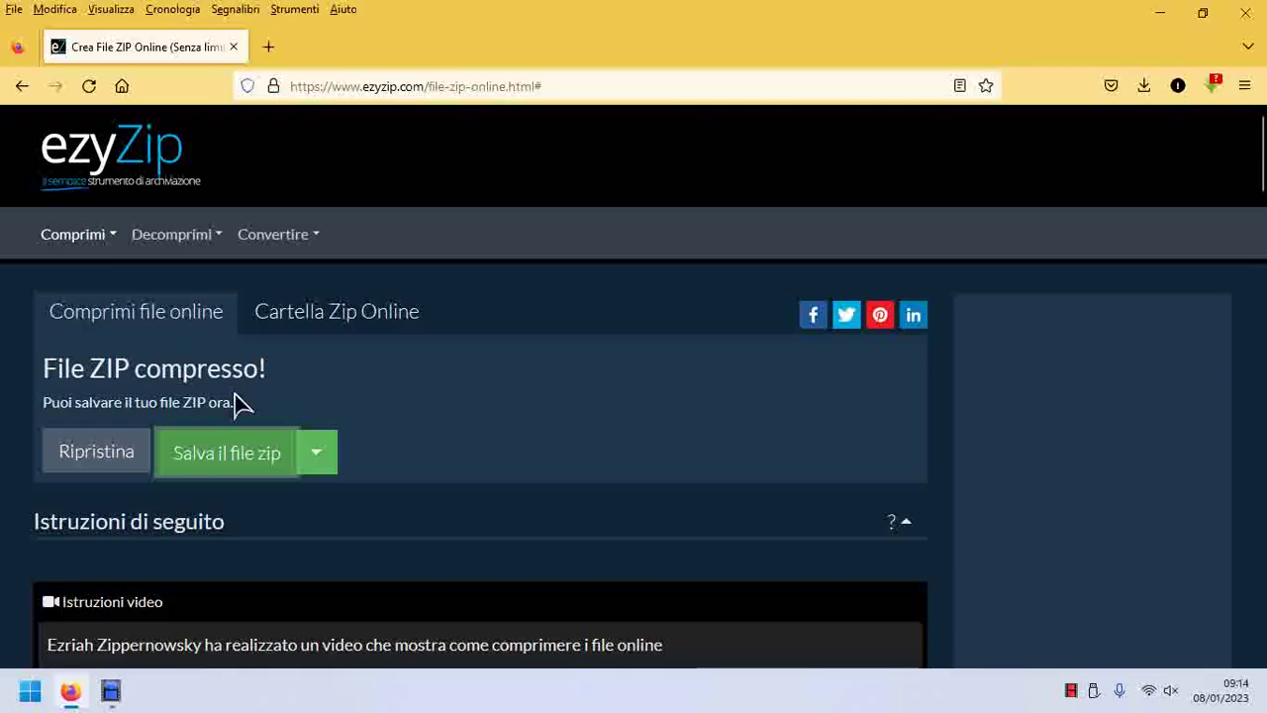
{"action": "left_click", "coordinate": [72, 237]}
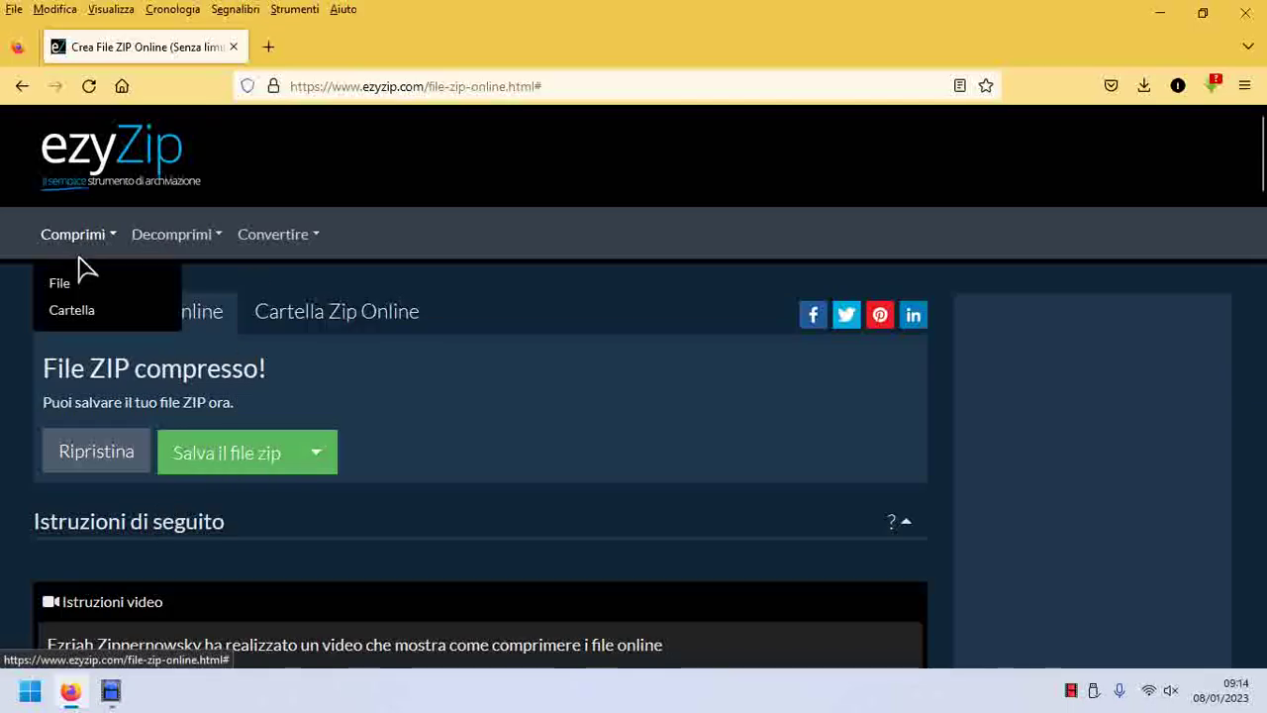
{"action": "left_click", "coordinate": [80, 282]}
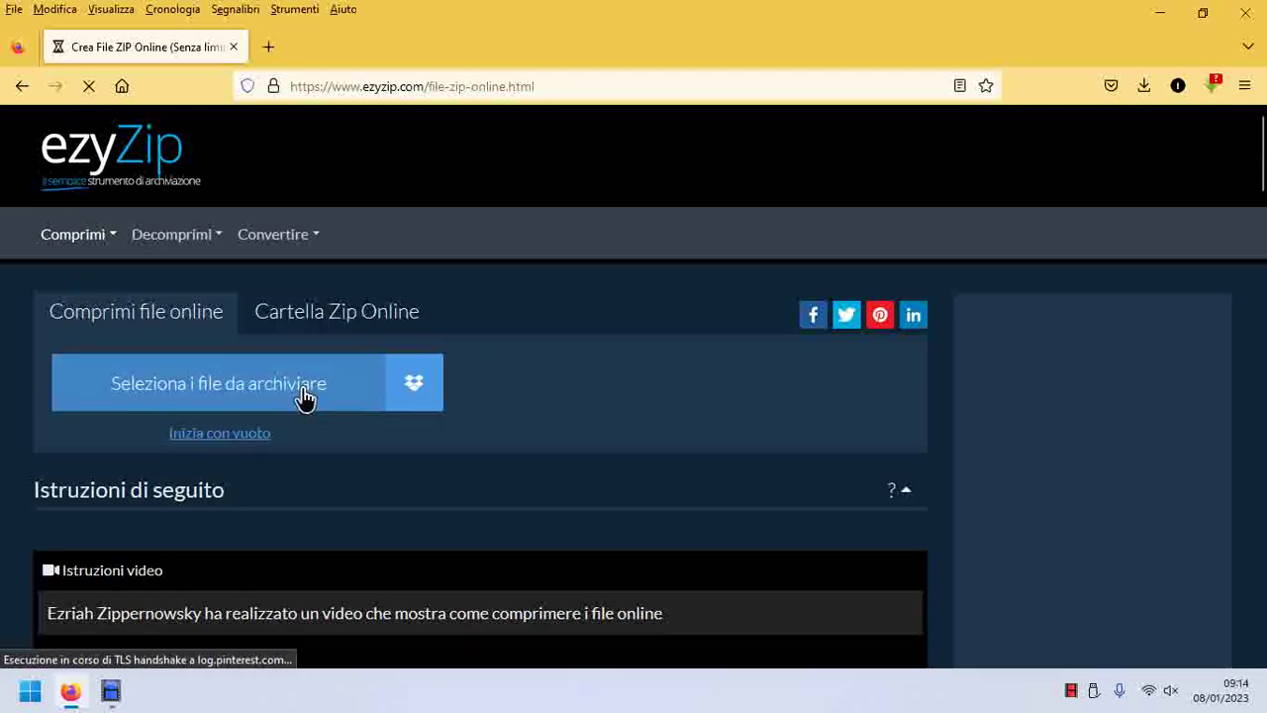
{"action": "left_click", "coordinate": [298, 393]}
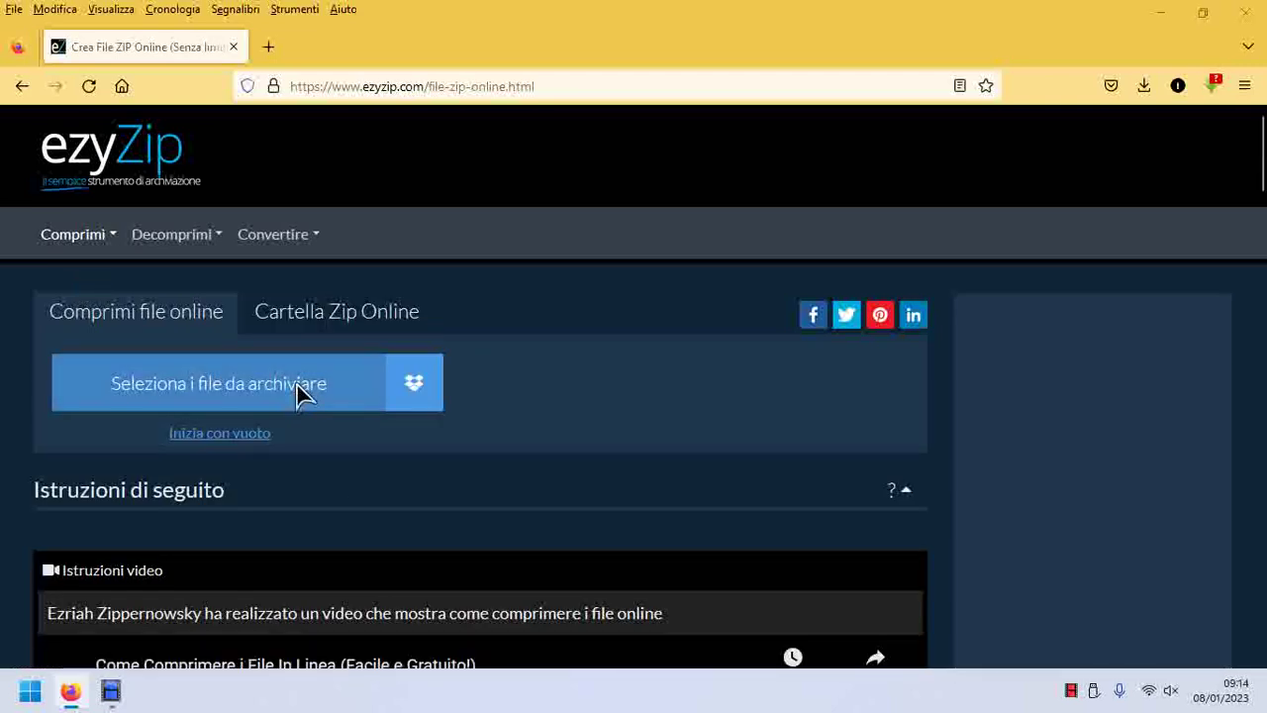
{"action": "left_click", "coordinate": [332, 176]}
{"action": "double_click", "coordinate": [331, 176]}
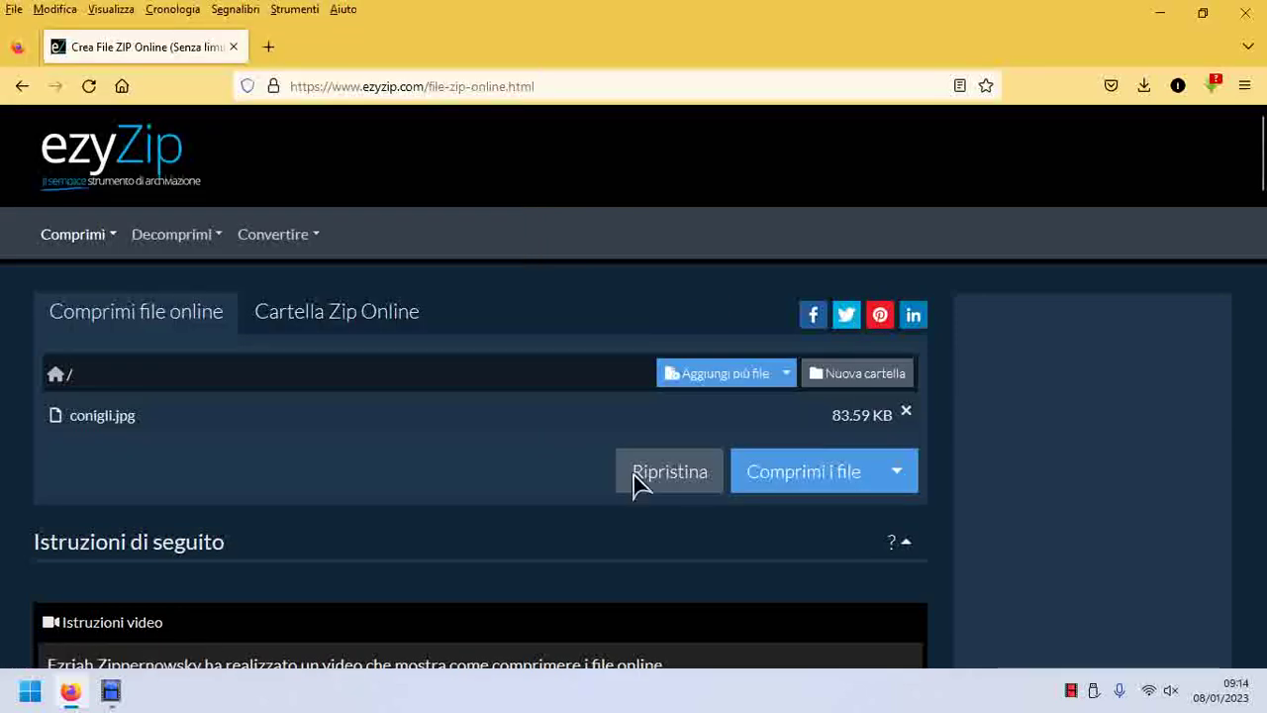
{"action": "left_click", "coordinate": [835, 473]}
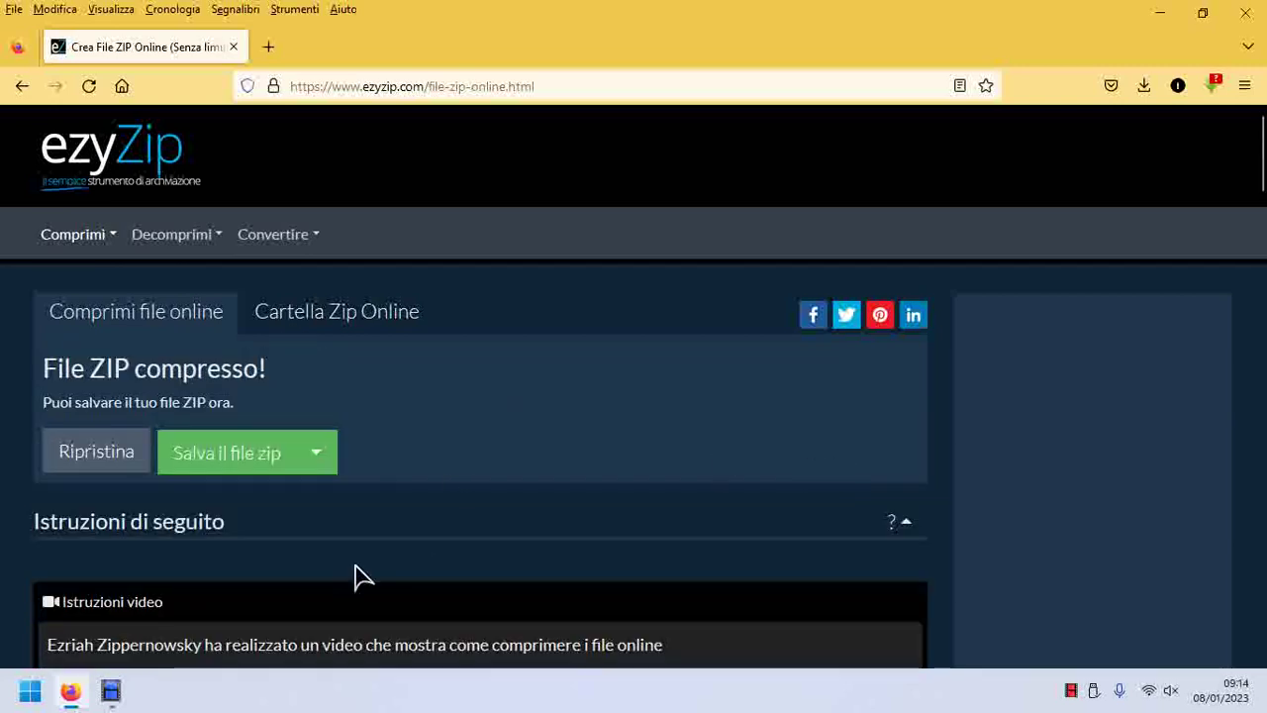
{"action": "left_click", "coordinate": [248, 461]}
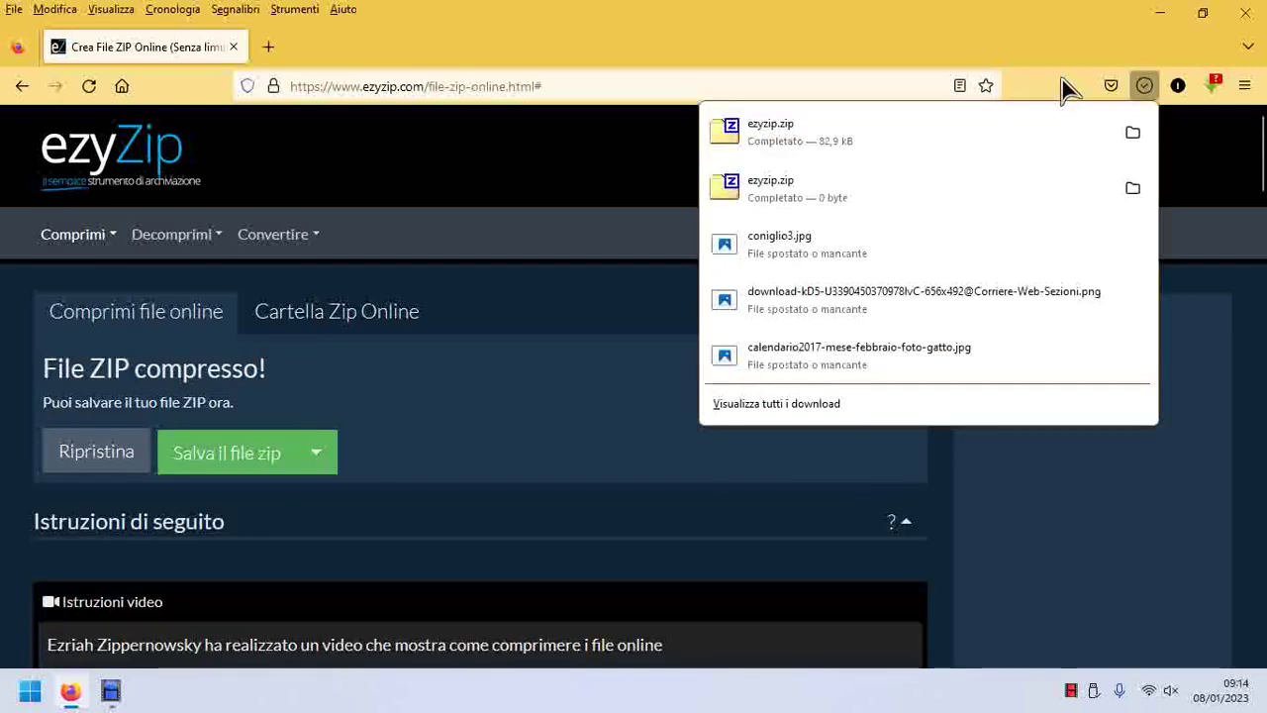
- On the desktop, compare the file sizes in the properties of the ezyzip archive and the conigli image
{"action": "left_click", "coordinate": [1158, 13]}
{"action": "right_click", "coordinate": [158, 185]}
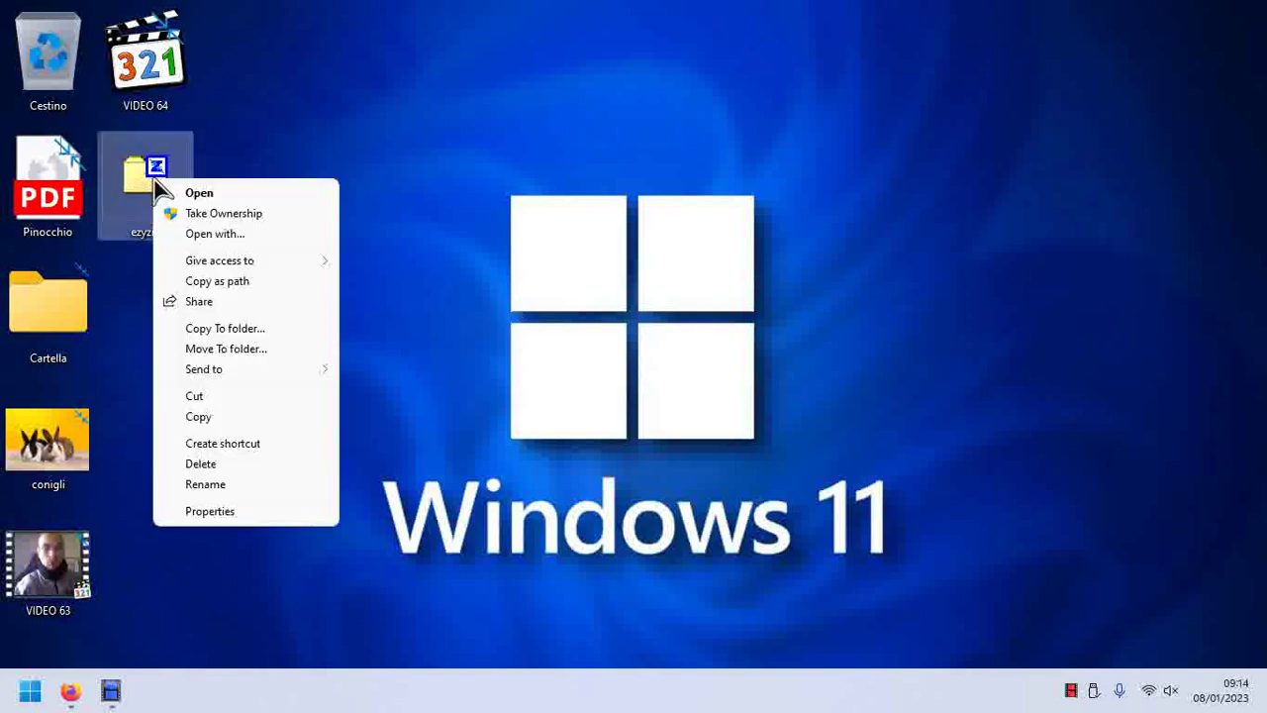
{"action": "left_click", "coordinate": [252, 512]}
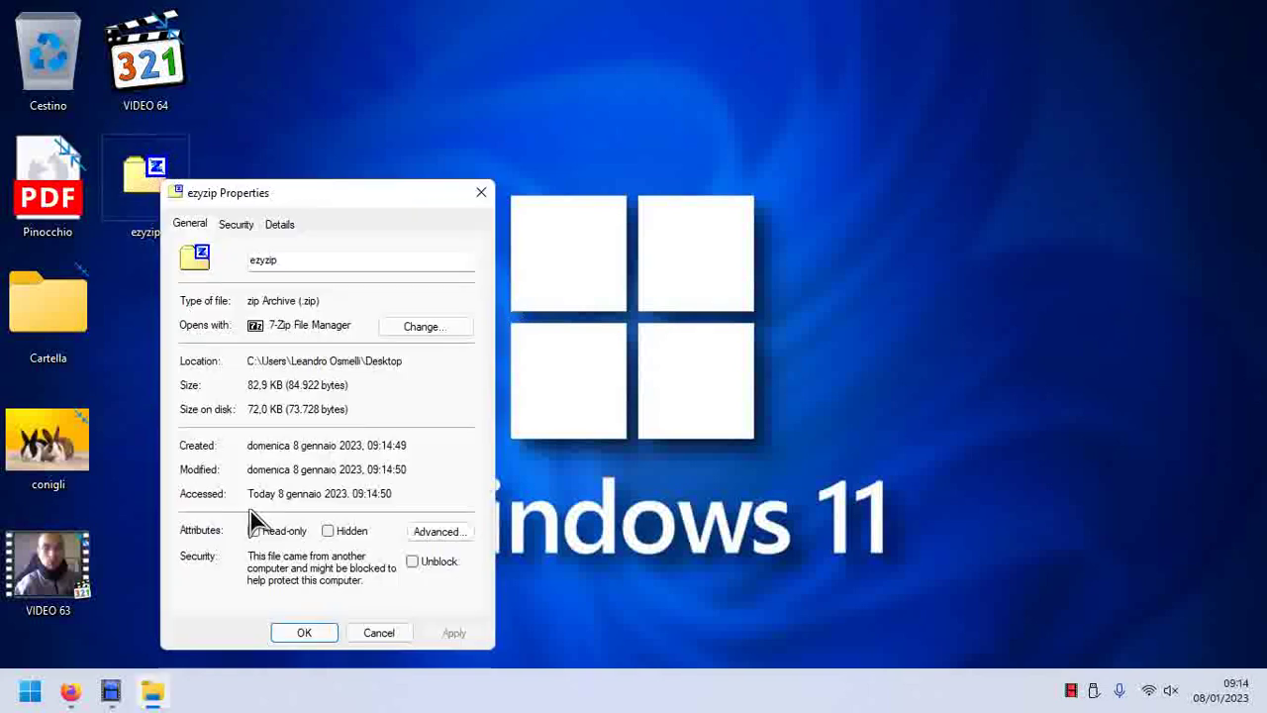
{"action": "left_click", "coordinate": [297, 633]}
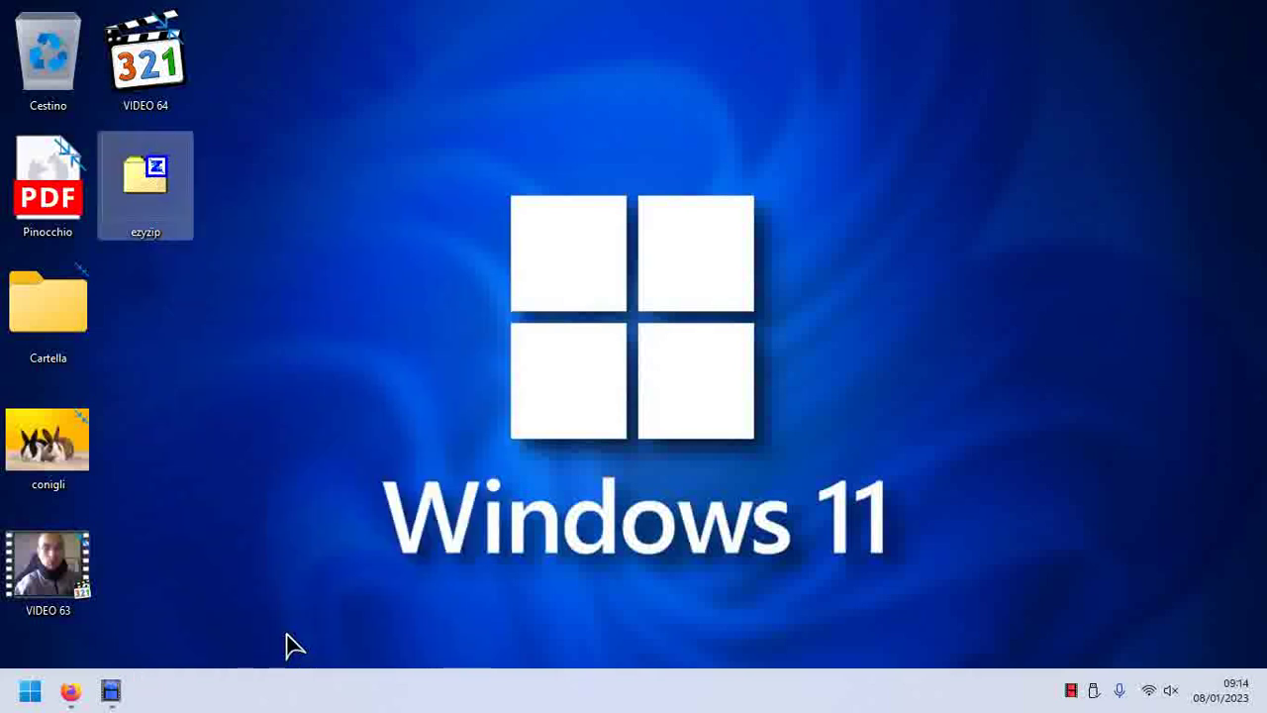
{"action": "right_click", "coordinate": [59, 456]}
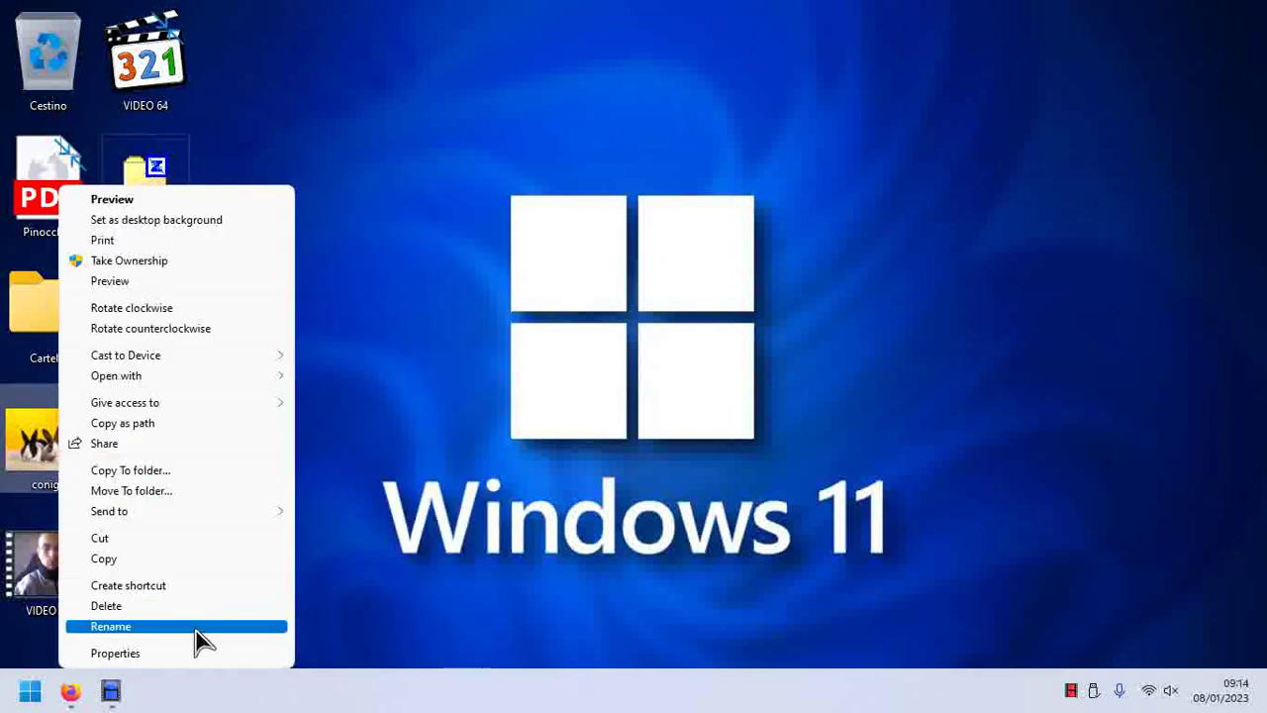
{"action": "left_click", "coordinate": [208, 653]}
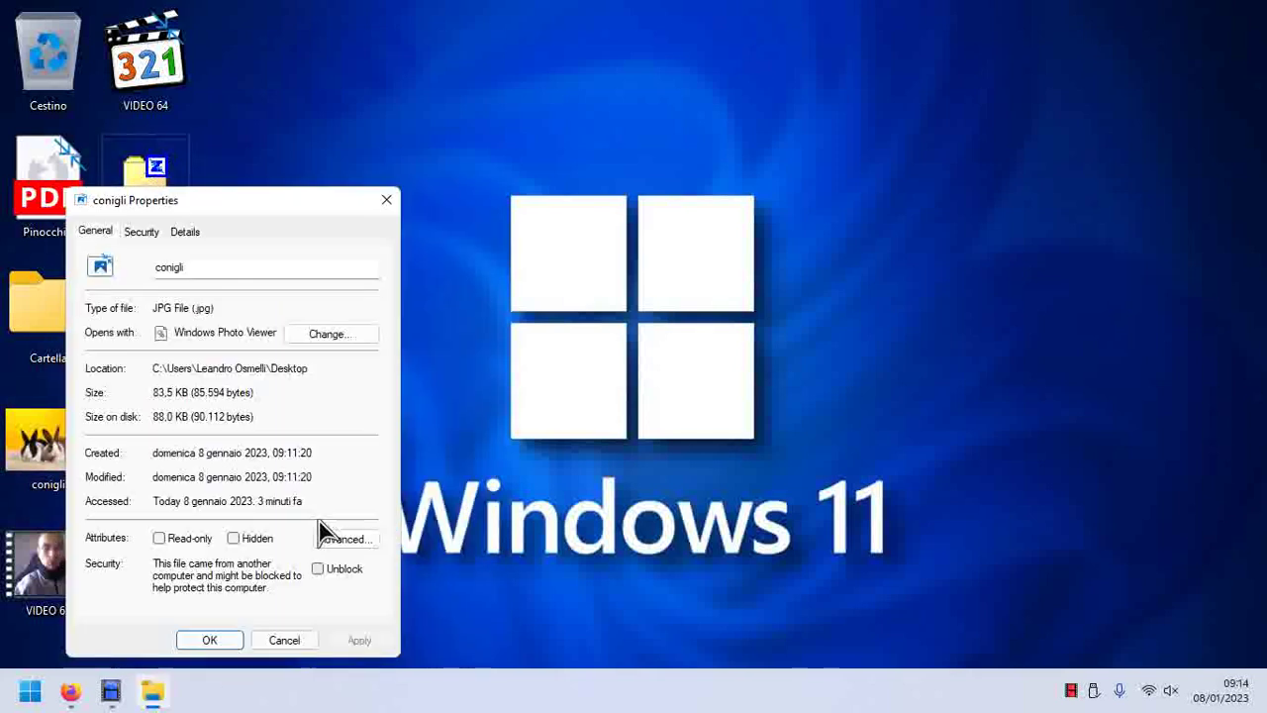
{"action": "left_click", "coordinate": [220, 640]}
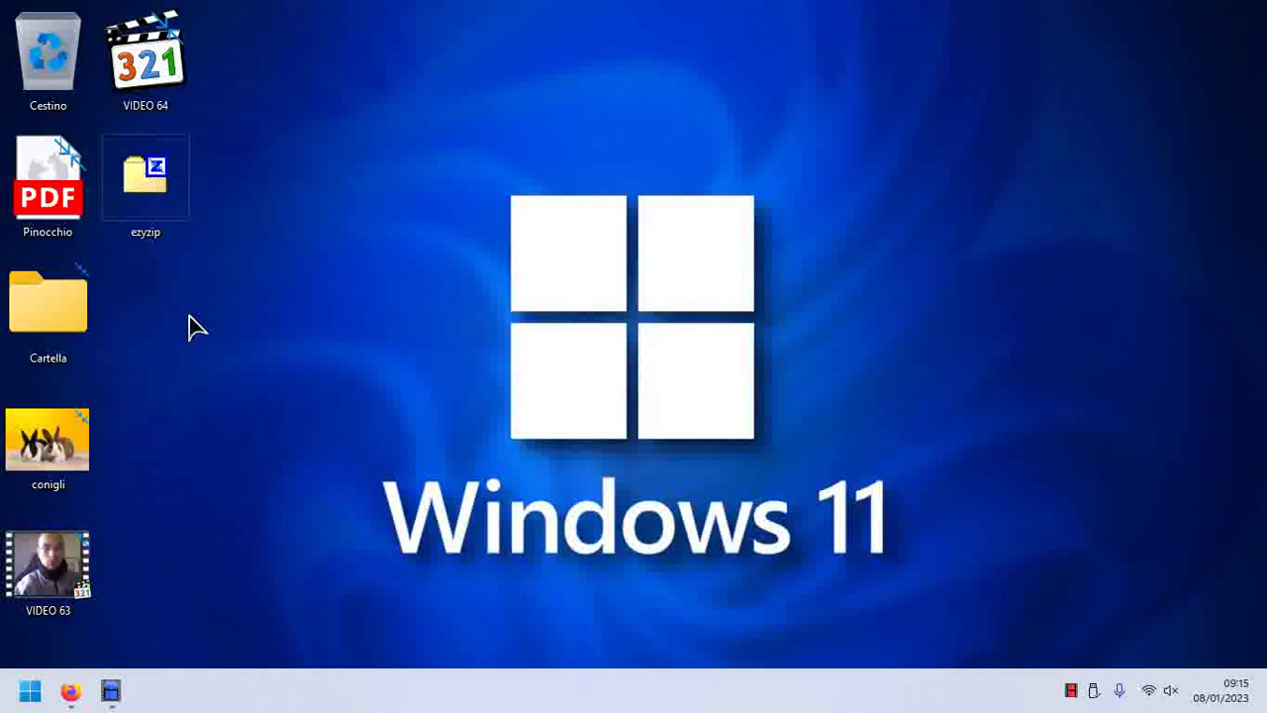
- Permanently delete the ezyzip archive from the desktop
{"action": "left_click", "coordinate": [148, 179]}
{"action": "key", "text": "shift+Delete"}
{"action": "key", "text": "Return"}
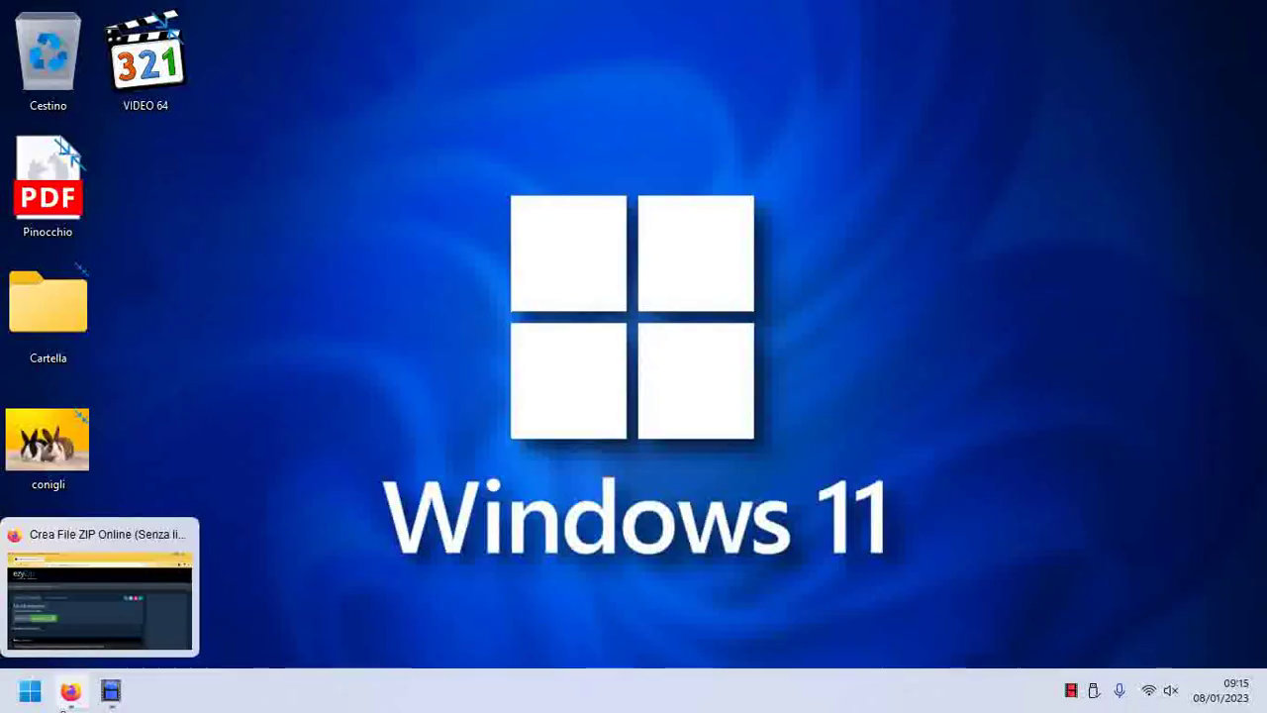
- Switch to Firefox, open ezyZip's Cartella Zip Online page and upload all files of the Cartella folder from the Desktop
{"action": "left_click", "coordinate": [71, 691]}
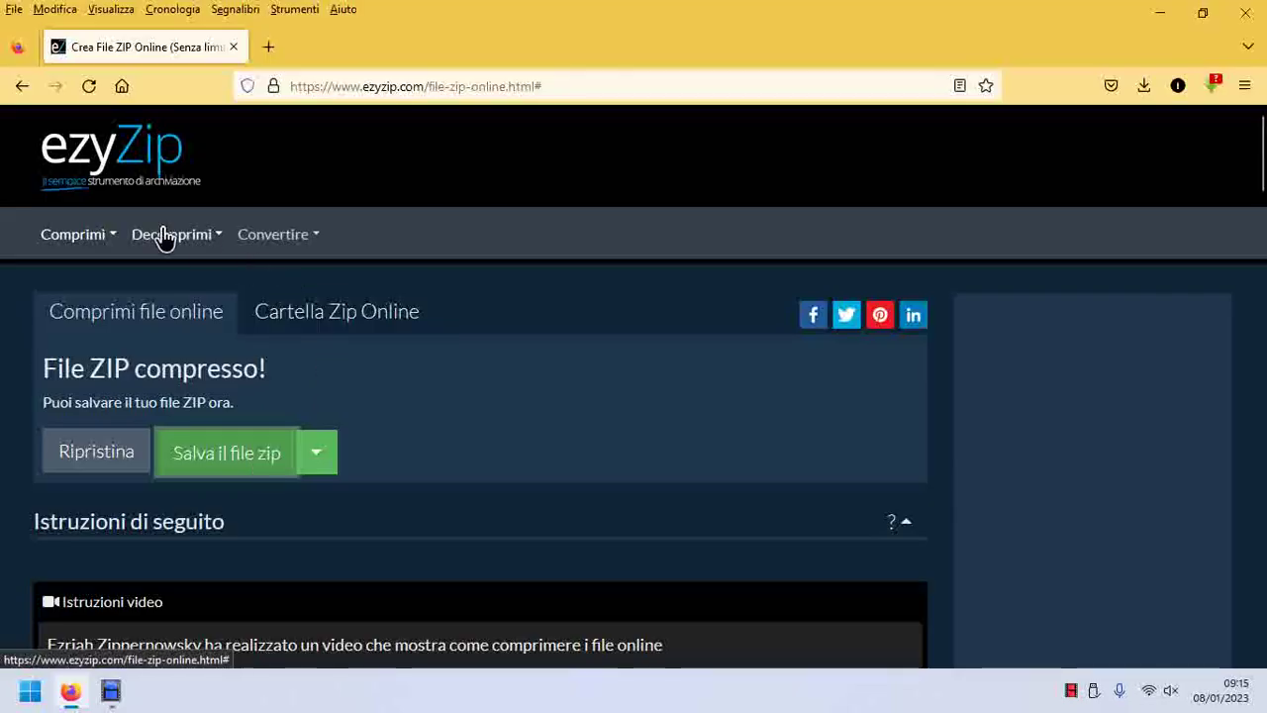
{"action": "left_click", "coordinate": [109, 146]}
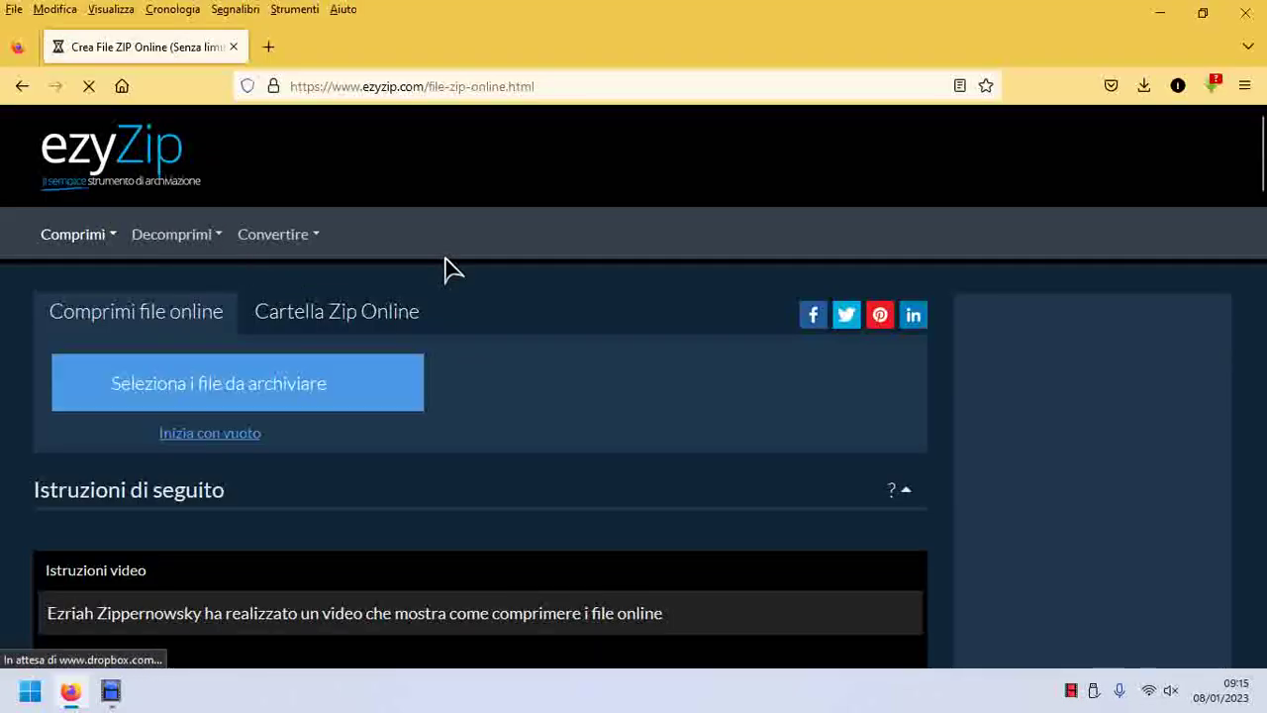
{"action": "left_click", "coordinate": [328, 338]}
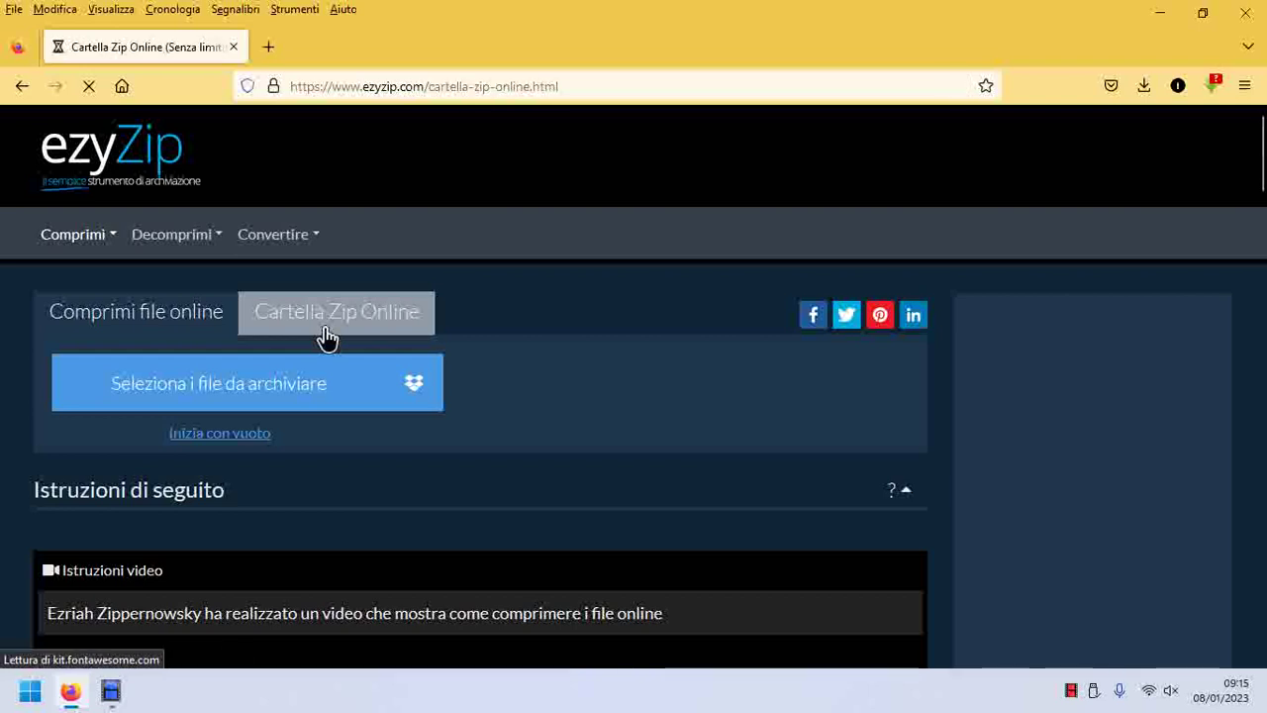
{"action": "left_click", "coordinate": [246, 413]}
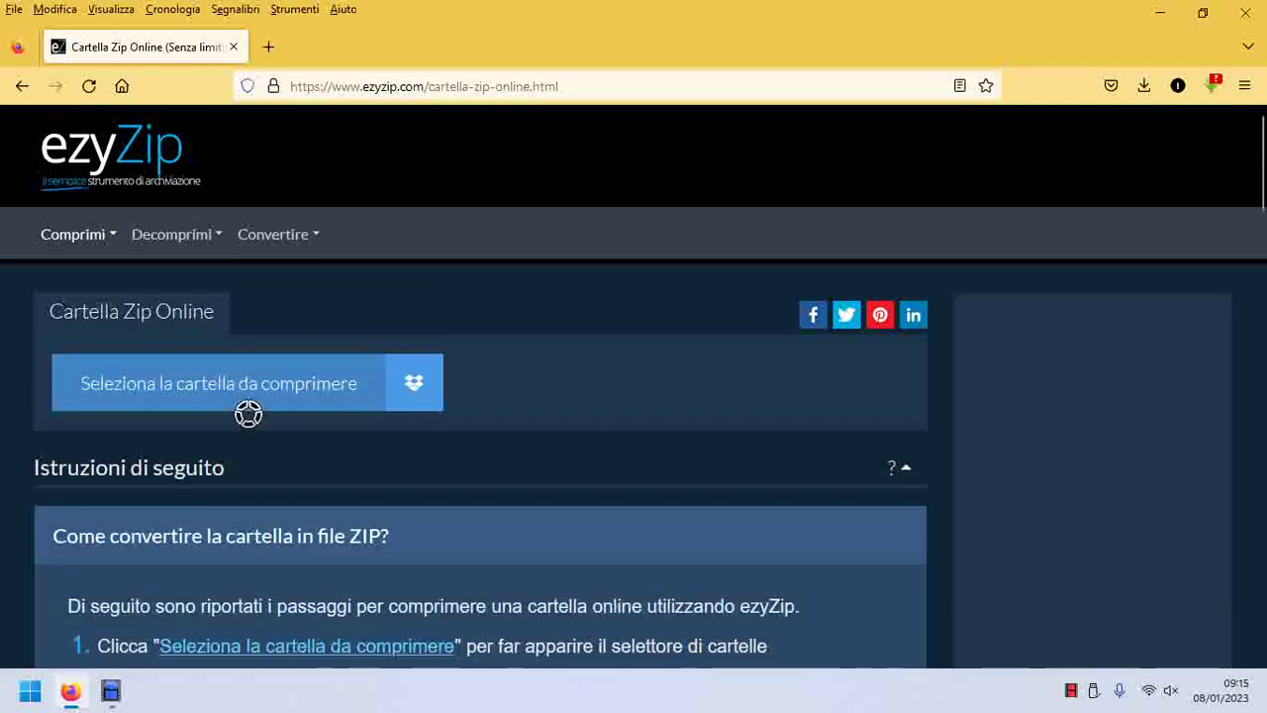
{"action": "double_click", "coordinate": [229, 183]}
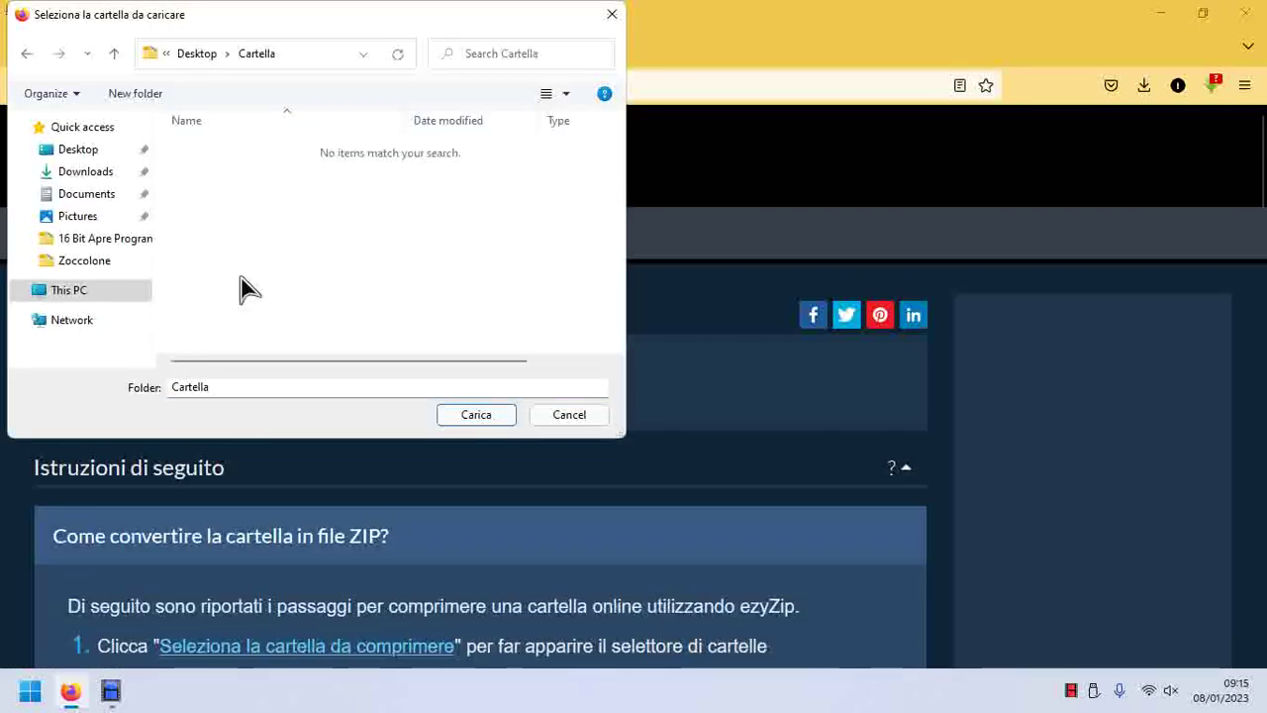
{"action": "left_click", "coordinate": [473, 414]}
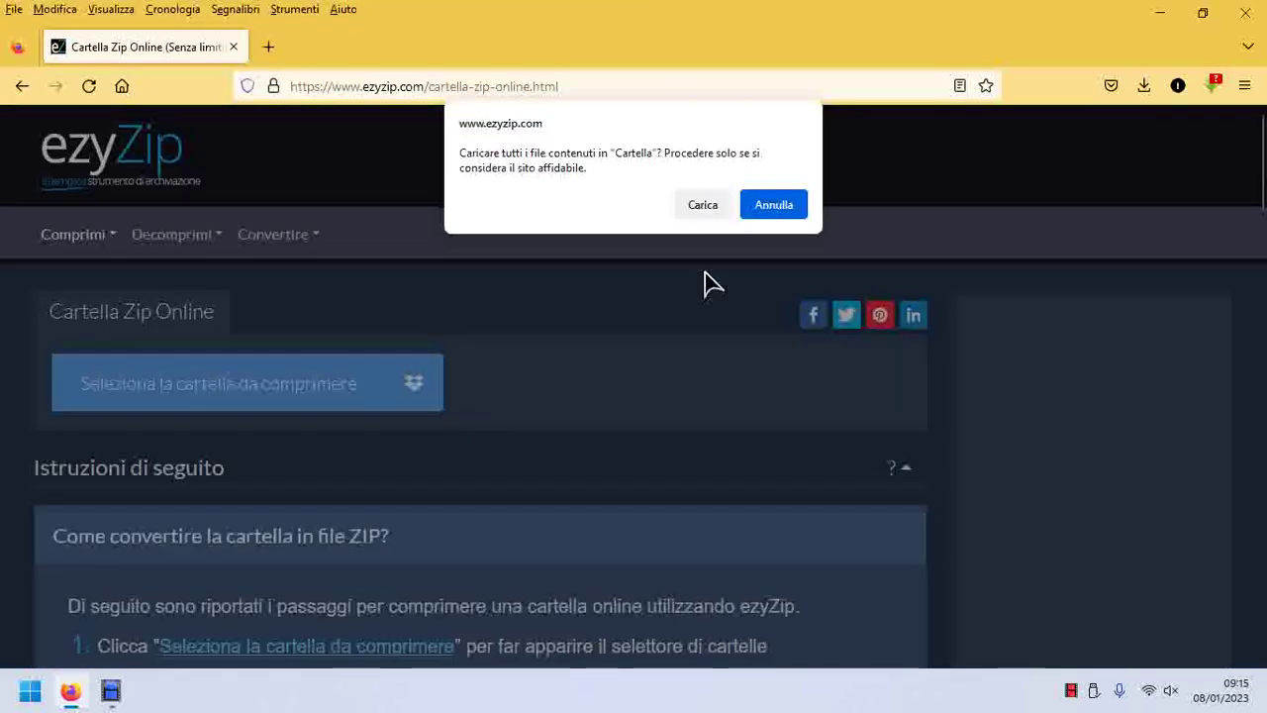
{"action": "left_click", "coordinate": [703, 205]}
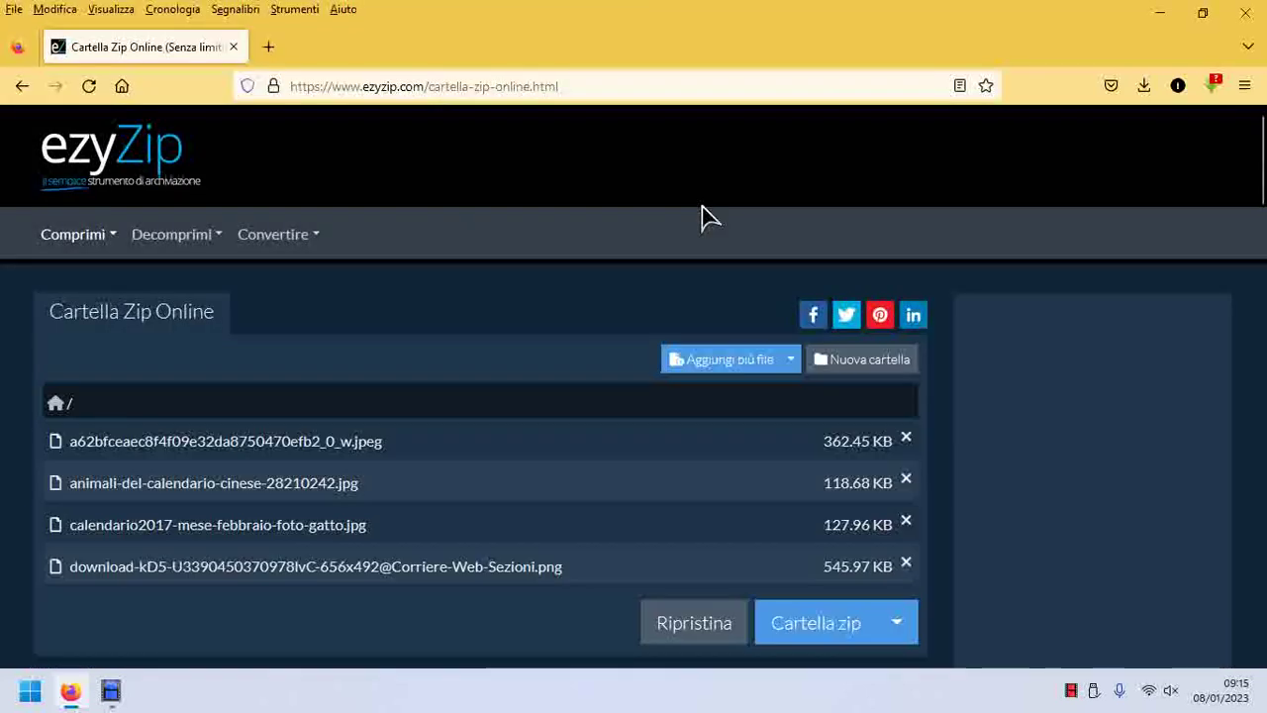
- Compress the uploaded folder files into a ZIP and save the archive
{"action": "scroll", "coordinate": [781, 495], "scroll_direction": "down", "scroll_amount": 1}
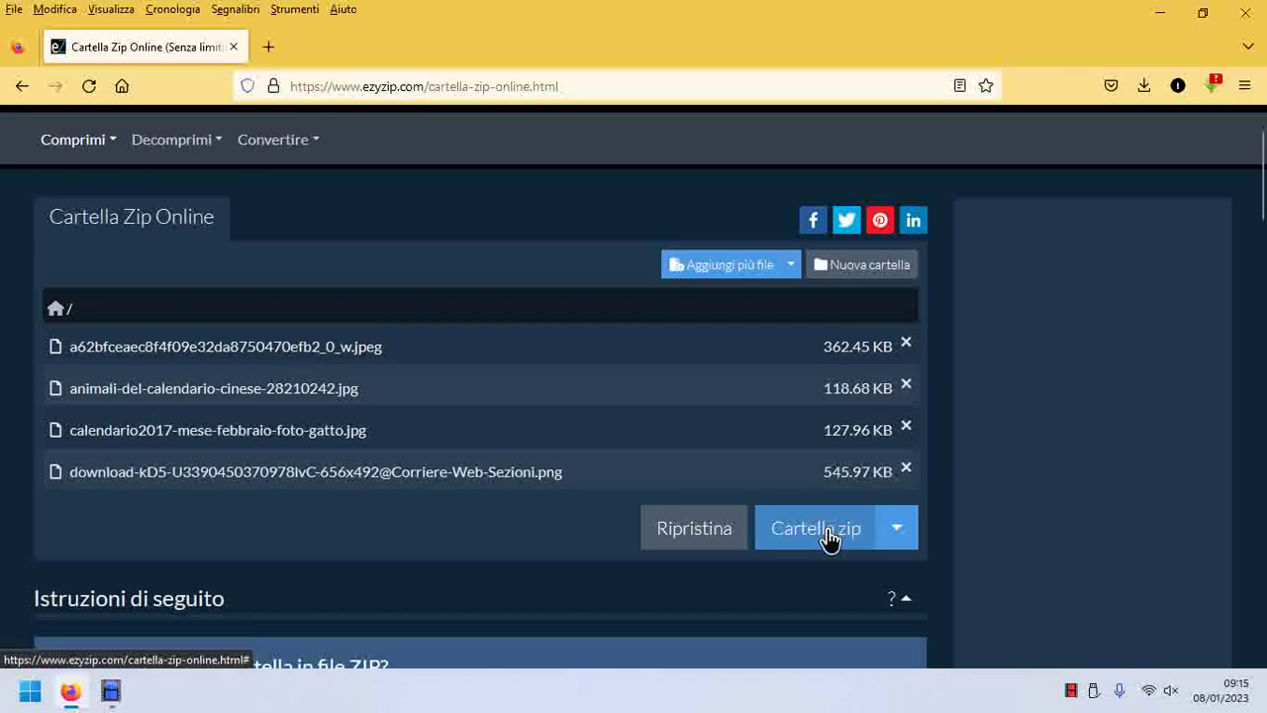
{"action": "left_click", "coordinate": [827, 539]}
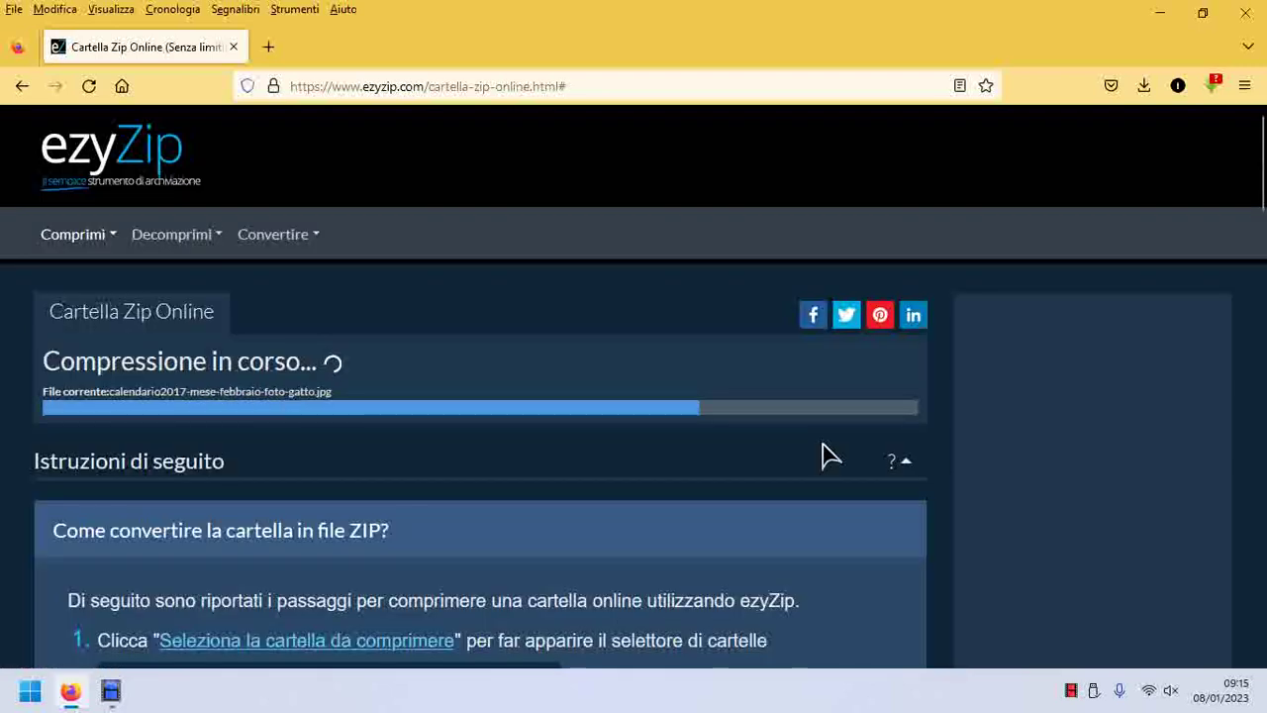
{"action": "left_click", "coordinate": [206, 463]}
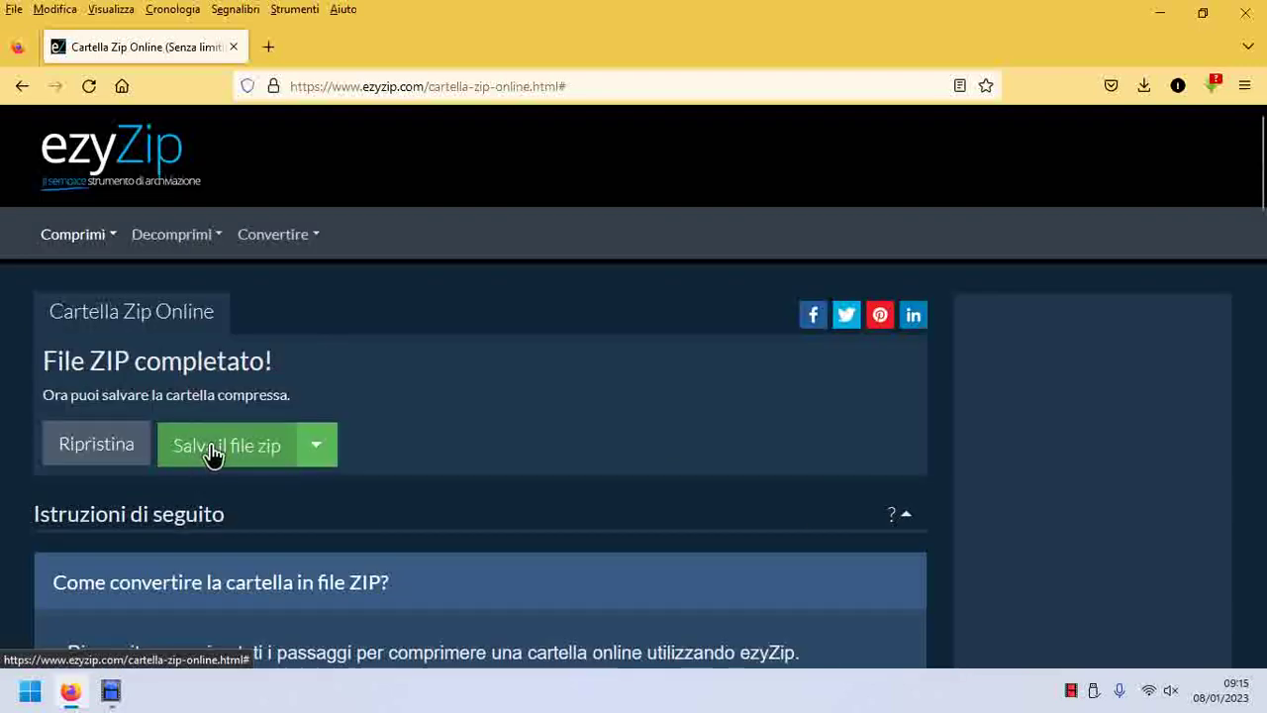
- Minimize the browser, check the contents of the ezyzip archive on the desktop and close it
{"action": "left_click", "coordinate": [1160, 12]}
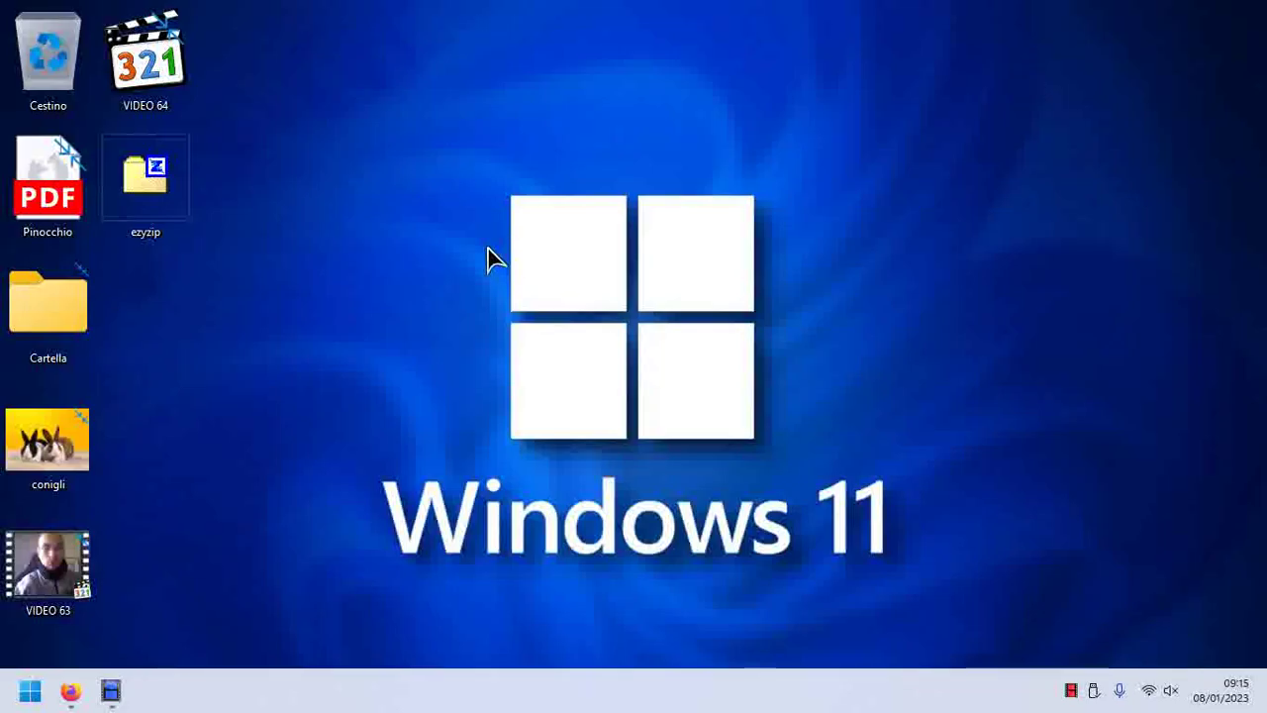
{"action": "double_click", "coordinate": [154, 222]}
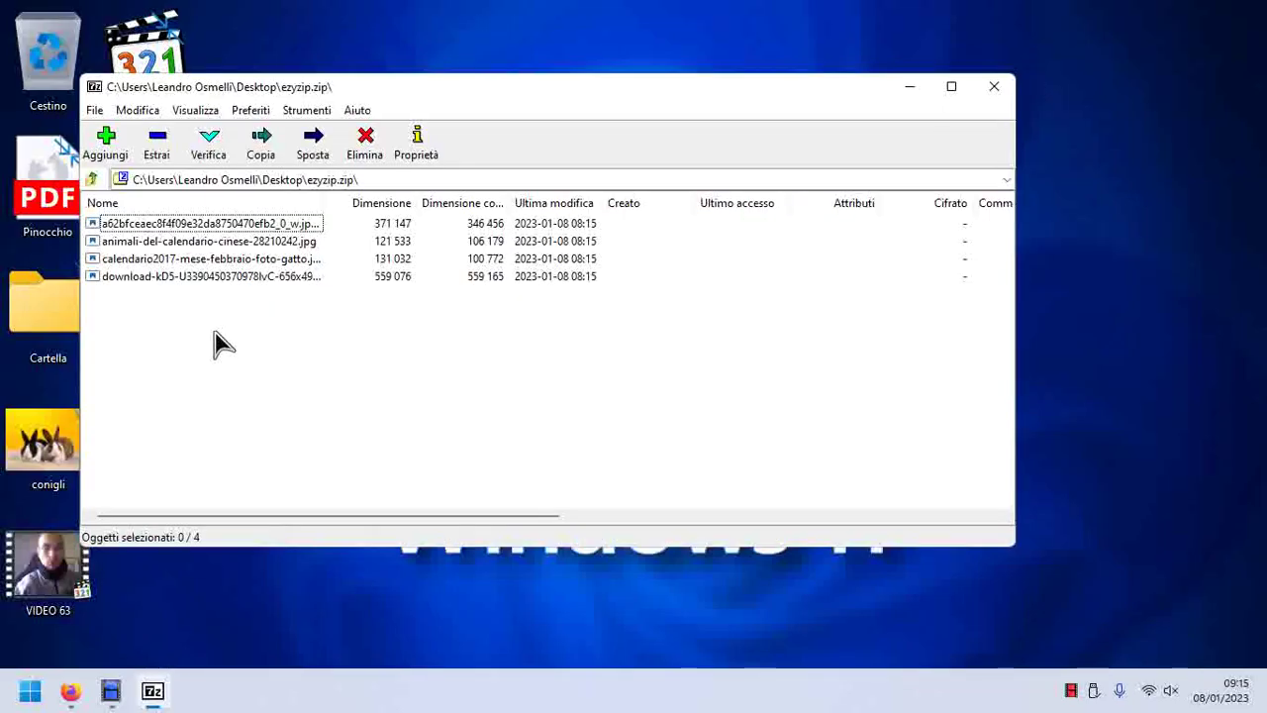
{"action": "left_click_drag", "start_coordinate": [54, 327], "coordinate": [524, 383]}
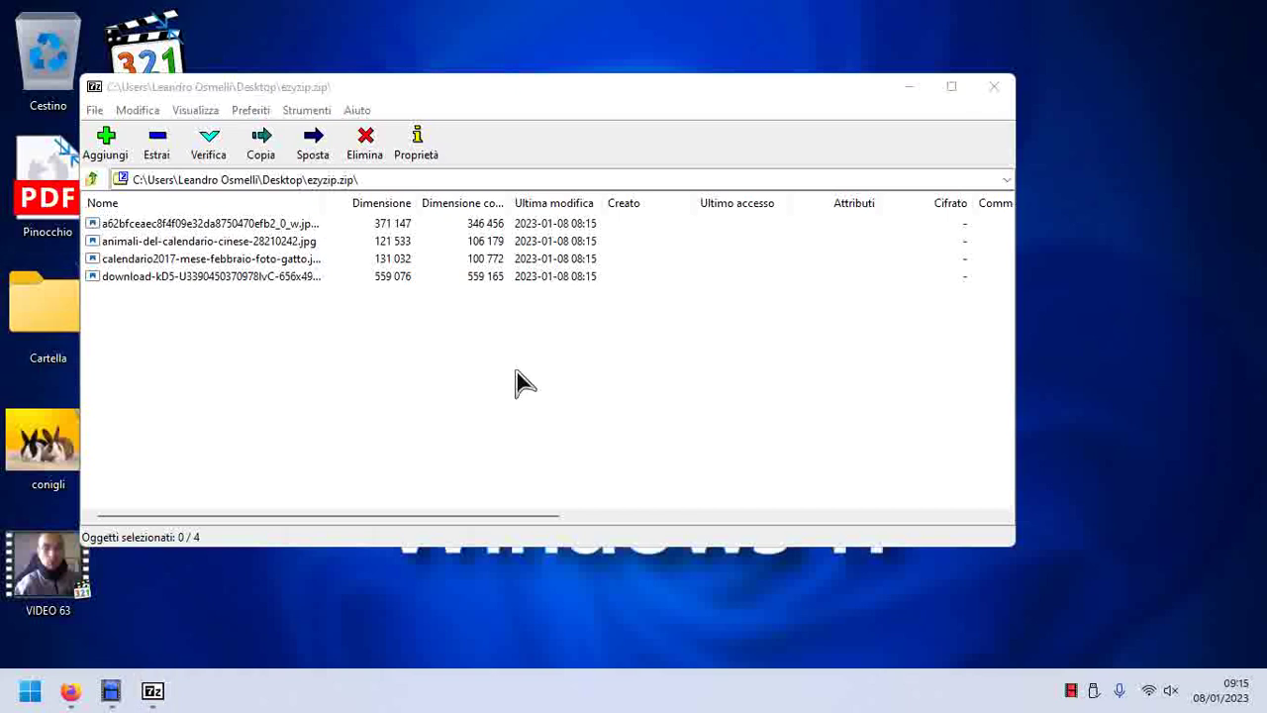
{"action": "left_click", "coordinate": [1013, 90]}
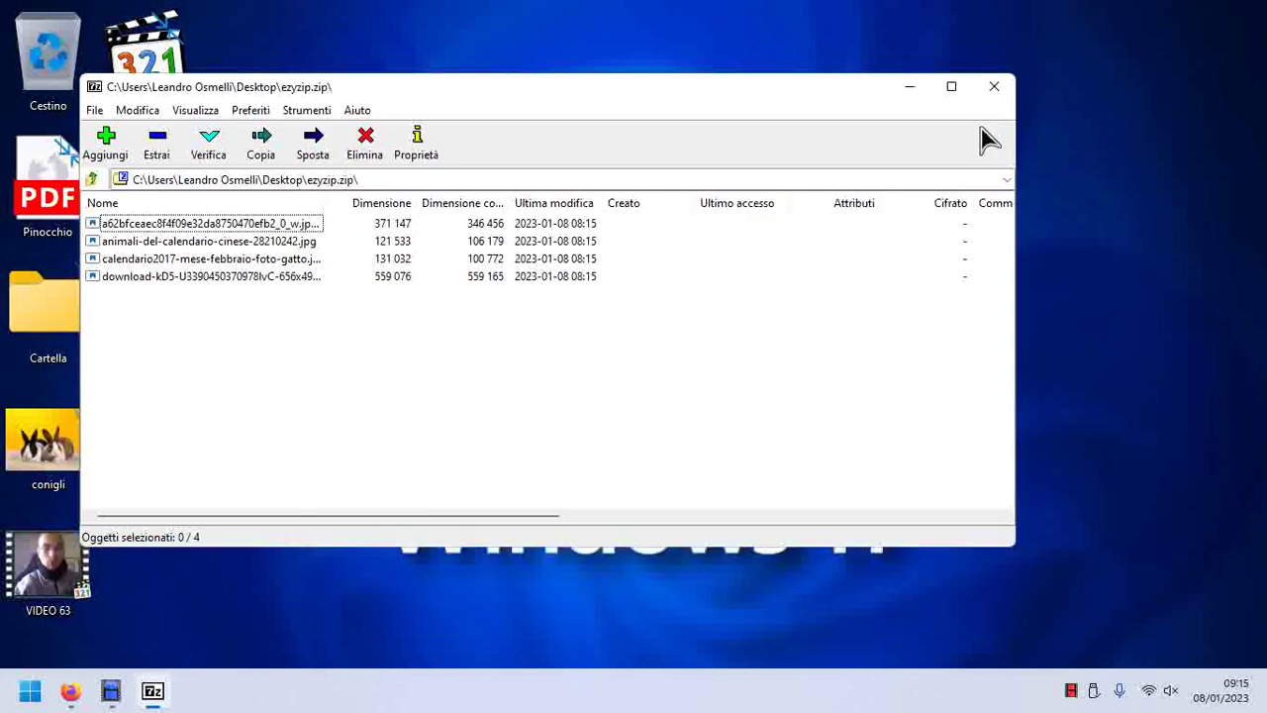
{"action": "left_click", "coordinate": [992, 88]}
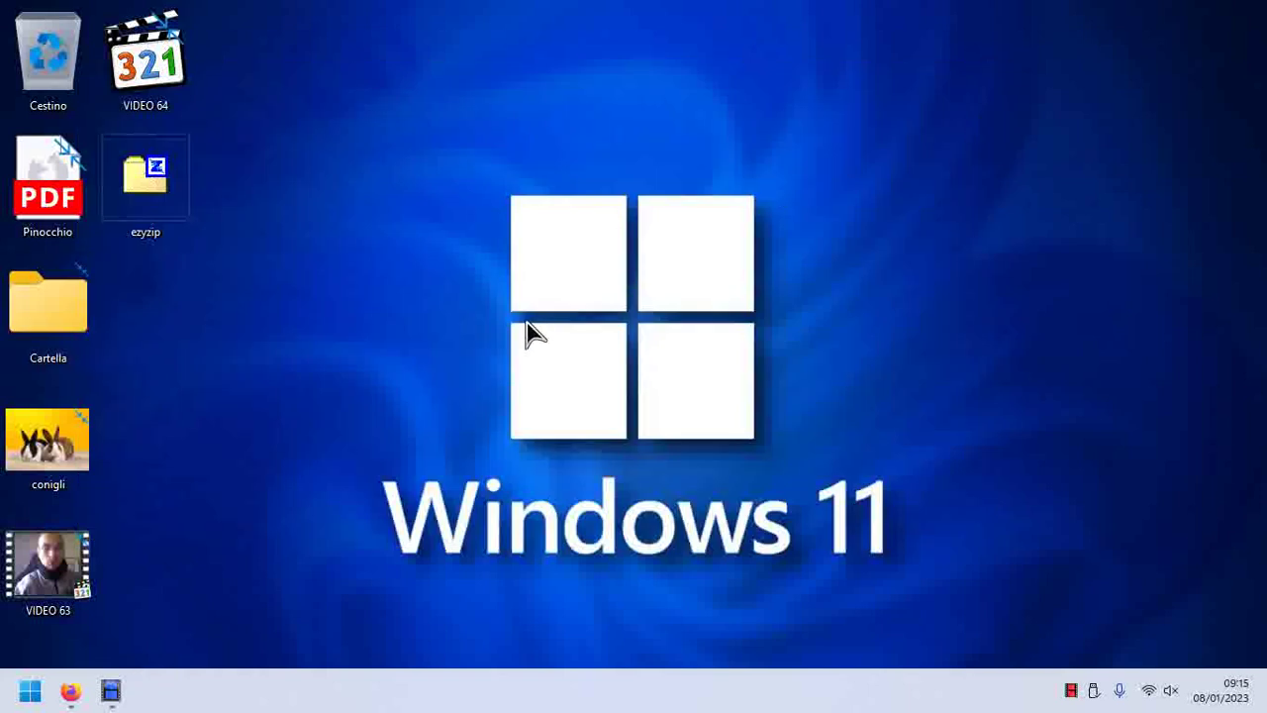
- Check the file size of VIDEO 63 in its properties on the desktop
{"action": "right_click", "coordinate": [34, 597]}
{"action": "left_click", "coordinate": [110, 574]}
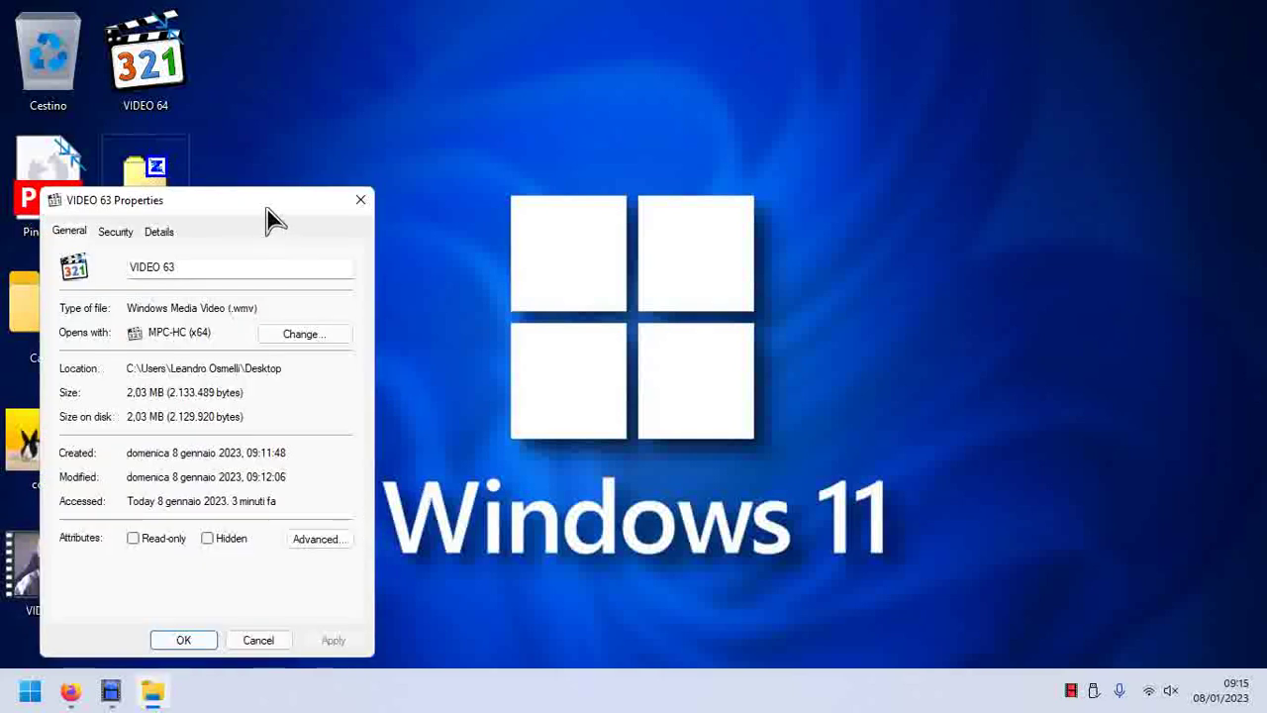
{"action": "left_click", "coordinate": [272, 645]}
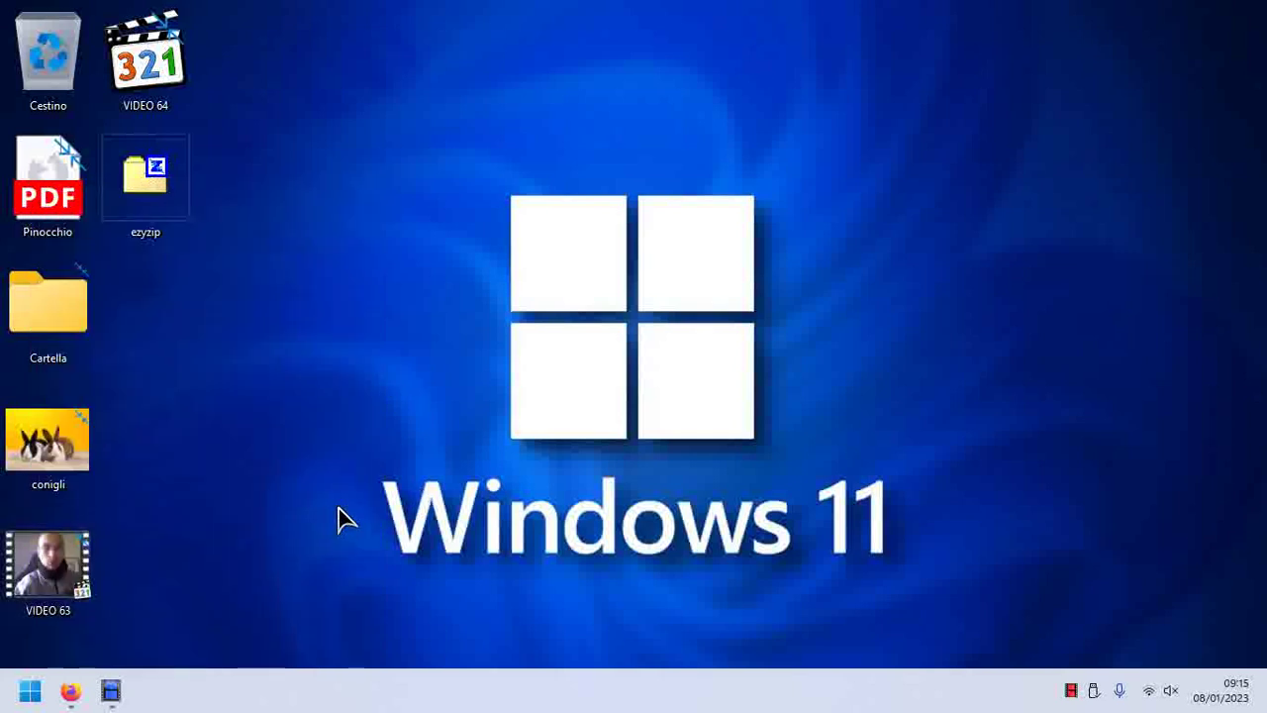
- Switch to Firefox, return to ezyZip's file compression page, compress VIDEO 63 from the Desktop and save the ZIP
{"action": "left_click", "coordinate": [74, 690]}
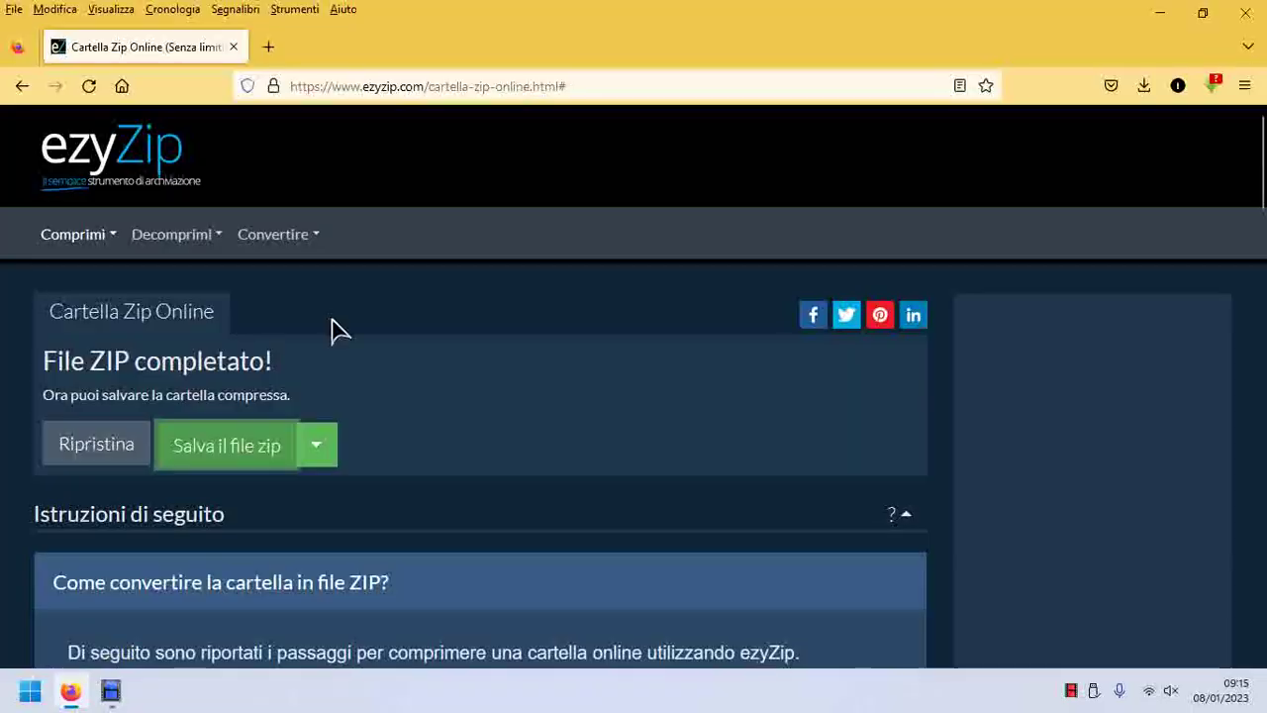
{"action": "left_click", "coordinate": [146, 173]}
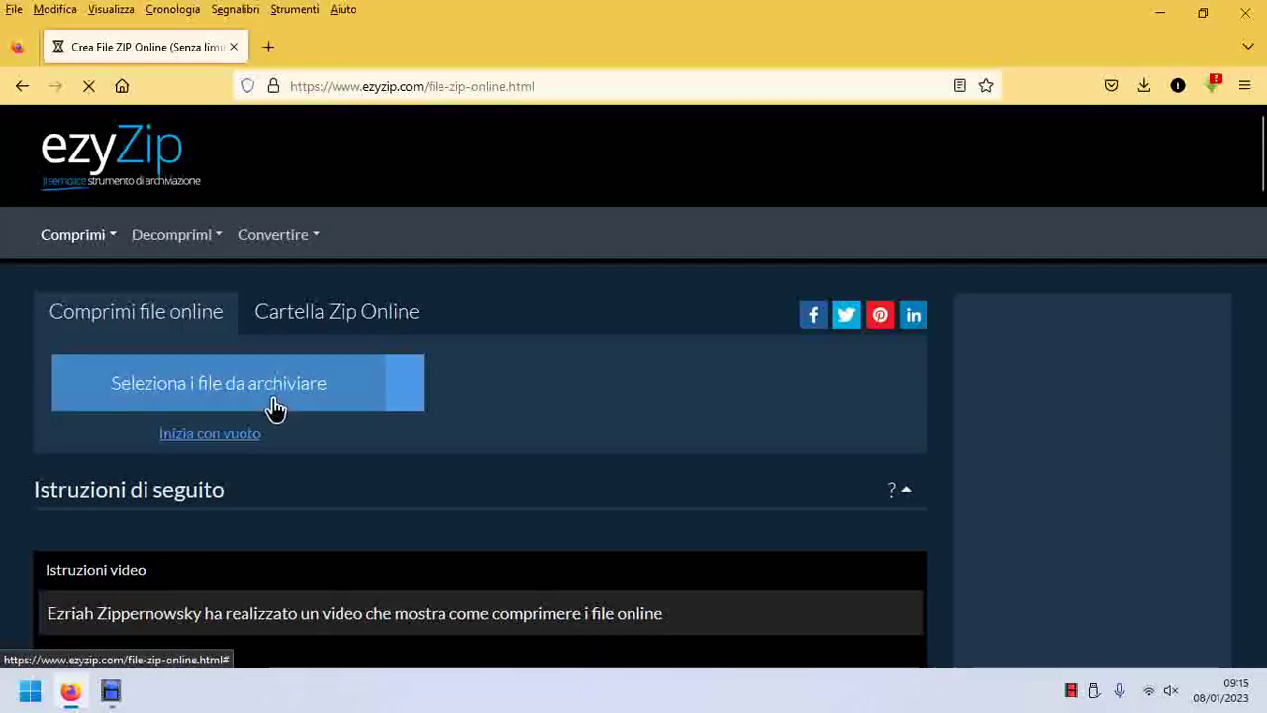
{"action": "left_click", "coordinate": [273, 391]}
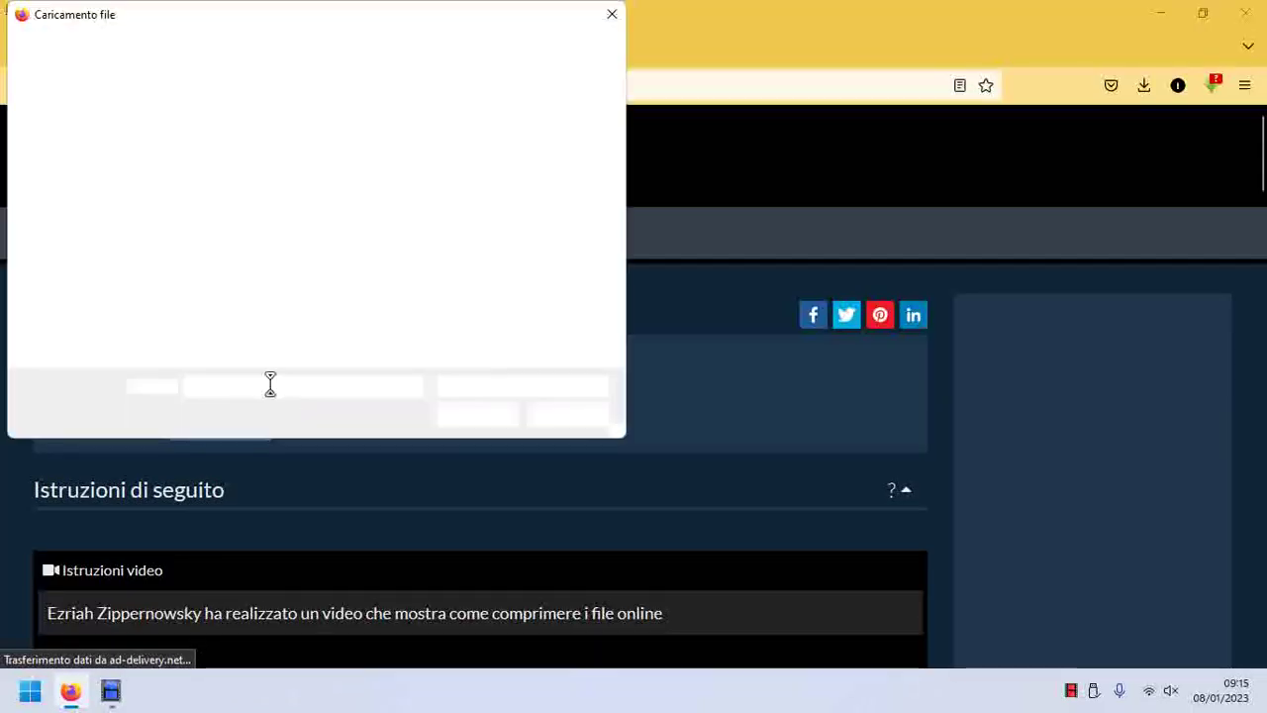
{"action": "left_click", "coordinate": [99, 151]}
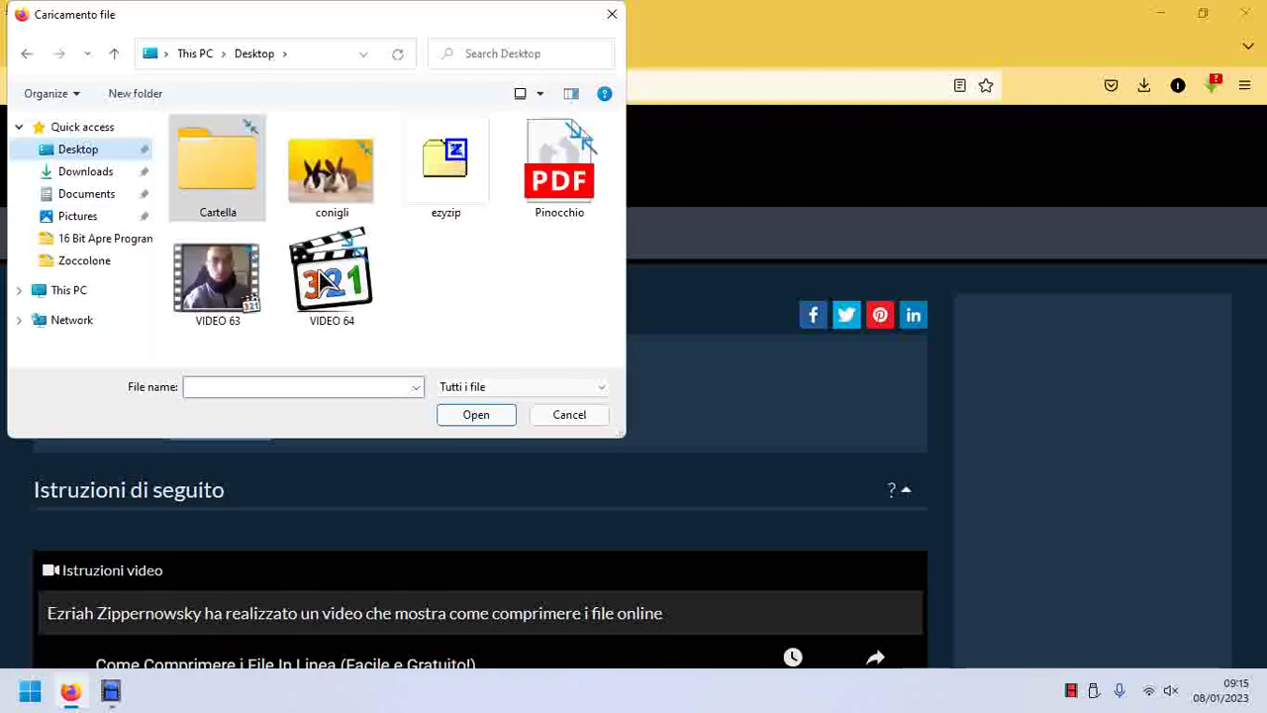
{"action": "double_click", "coordinate": [245, 280]}
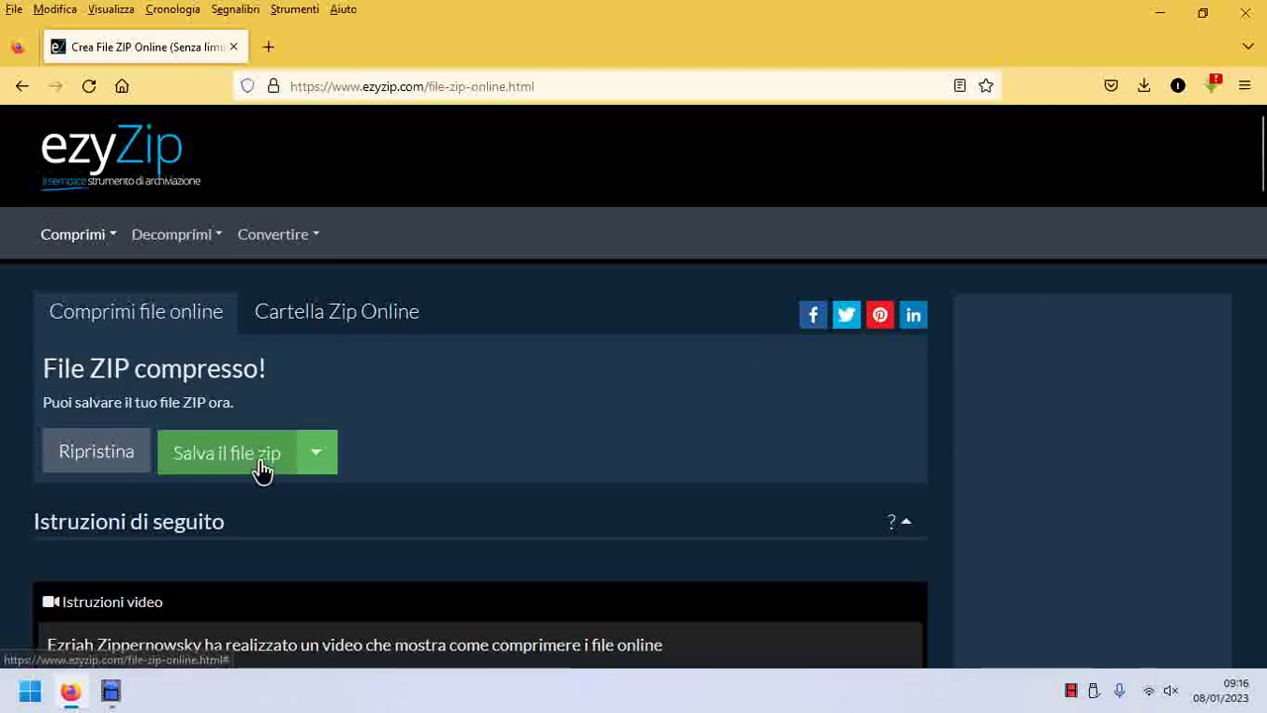
{"action": "left_click", "coordinate": [262, 470]}
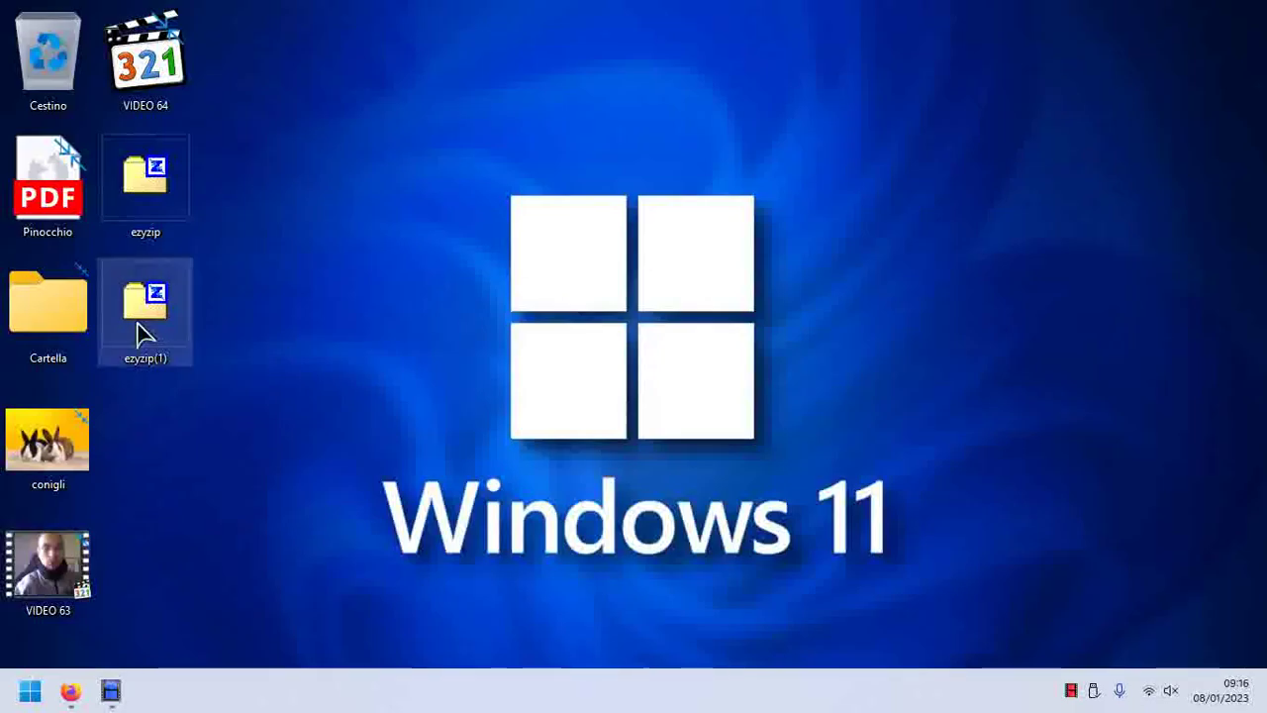
- On the desktop, check the size of the ezyzip(1) archive in its properties and inspect its contents
{"action": "right_click", "coordinate": [138, 334]}
{"action": "left_click", "coordinate": [232, 646]}
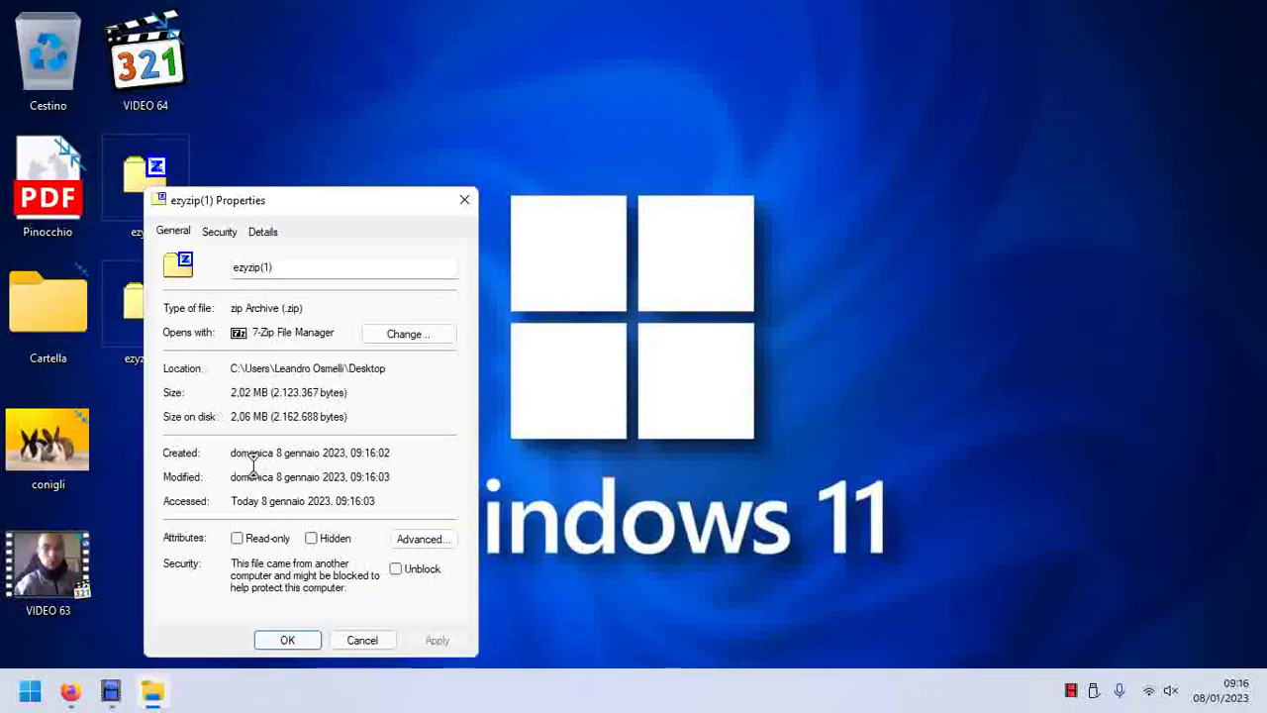
{"action": "left_click", "coordinate": [295, 640]}
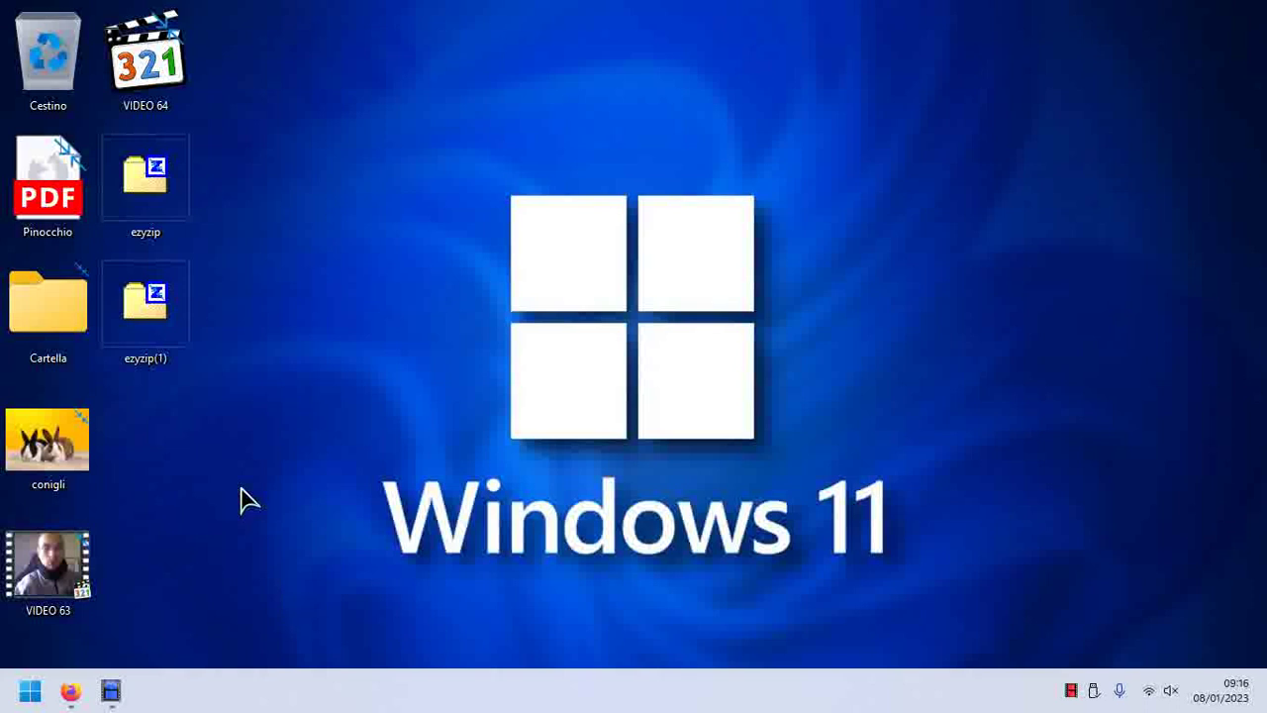
{"action": "double_click", "coordinate": [173, 339]}
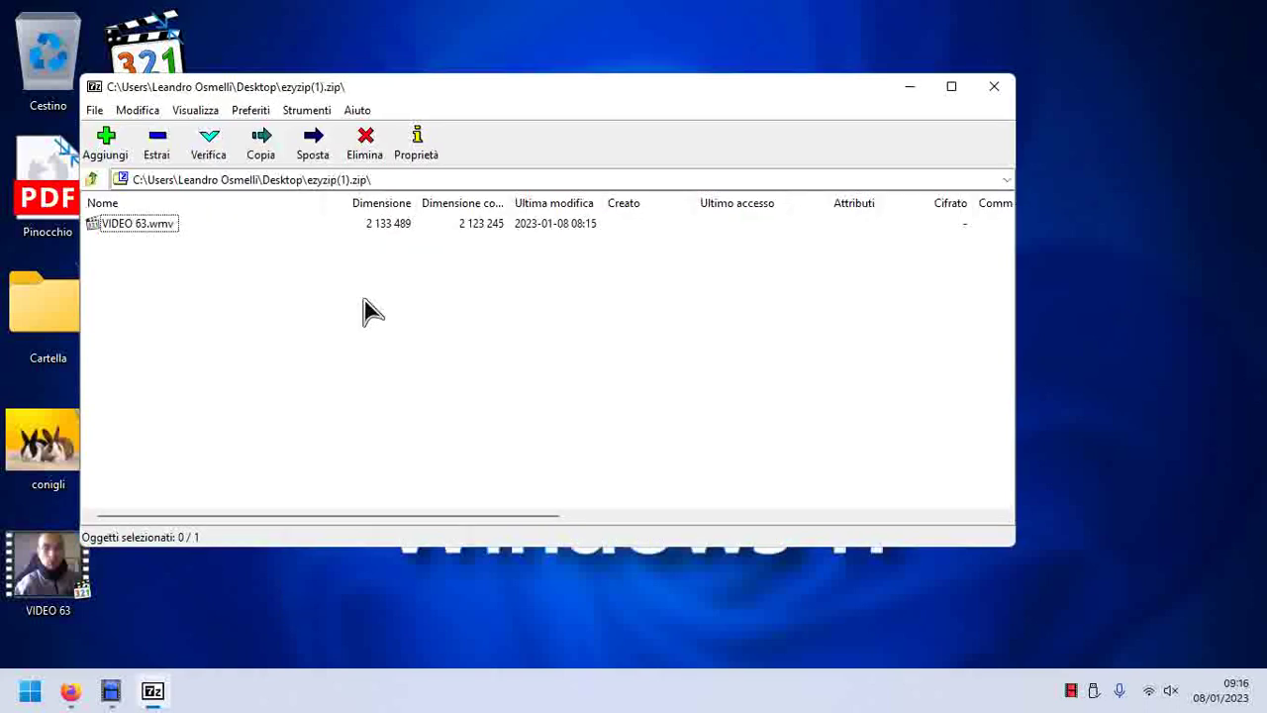
{"action": "left_click", "coordinate": [993, 87]}
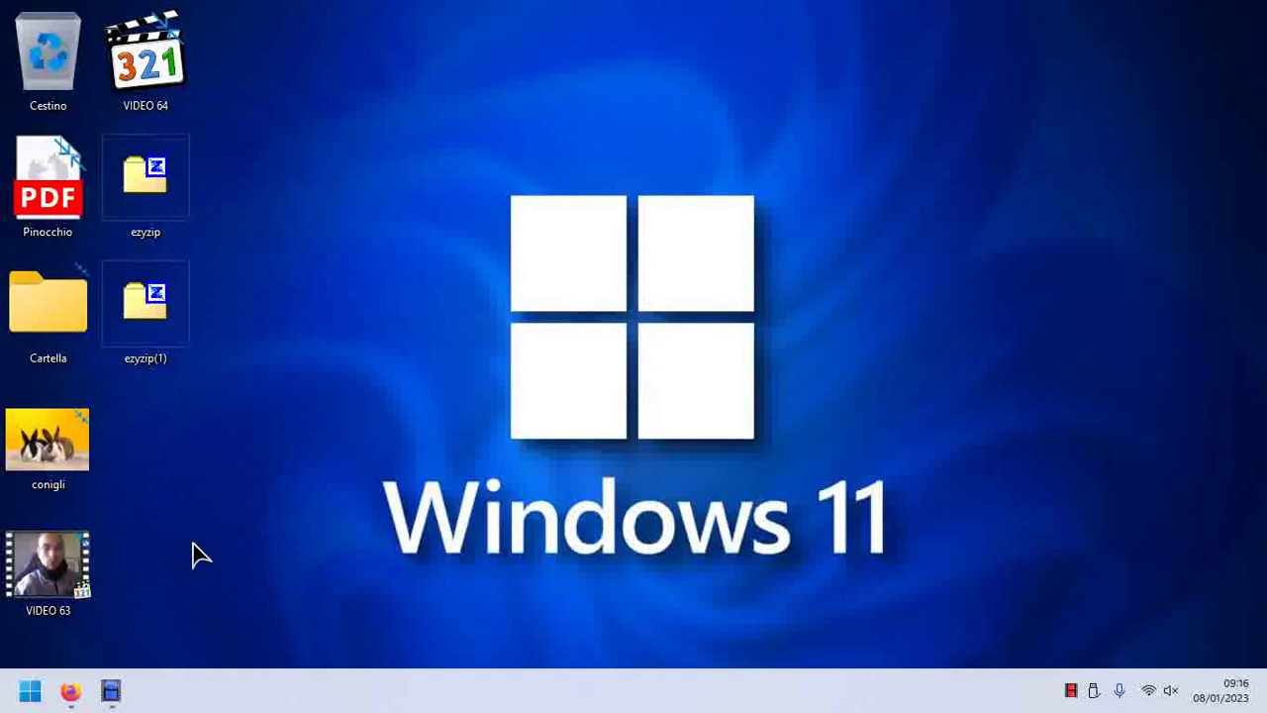
- Switch to Firefox, go to the Google home page and search for "comprimere un file online"
{"action": "left_click", "coordinate": [69, 691]}
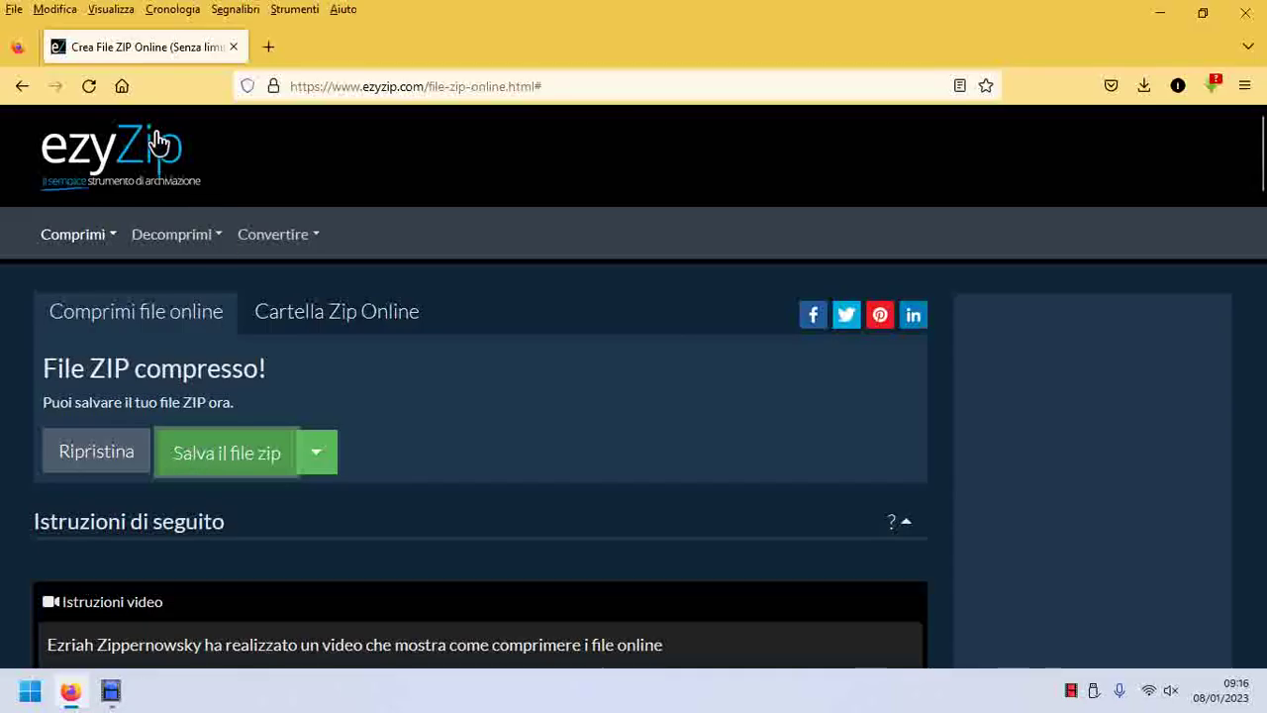
{"action": "left_click", "coordinate": [121, 86]}
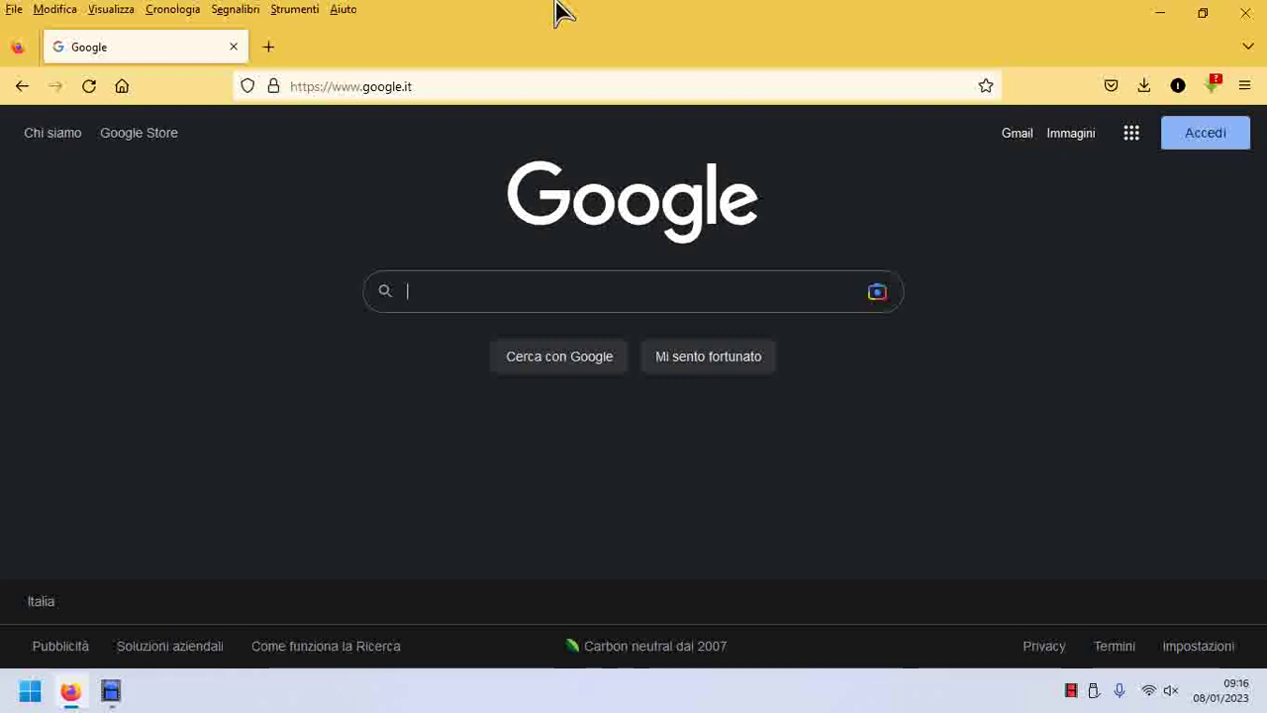
{"action": "type", "text": "comprimer"}
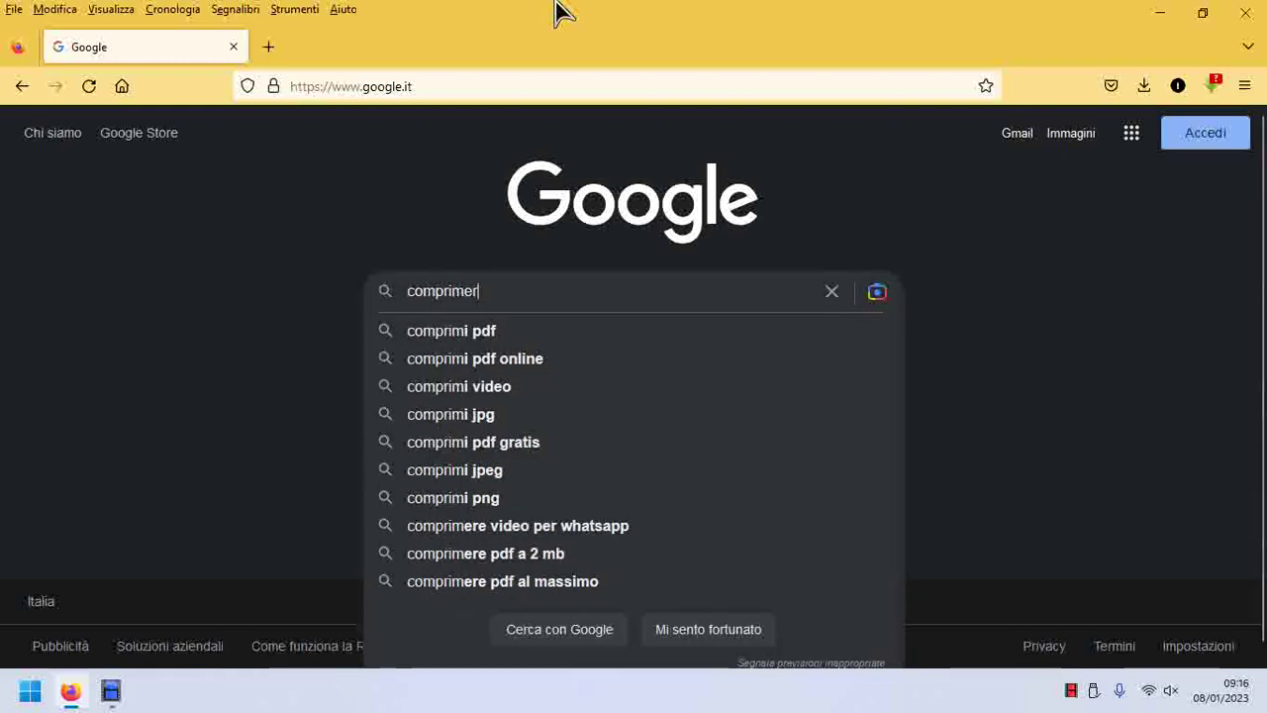
{"action": "type", "text": "e un file online"}
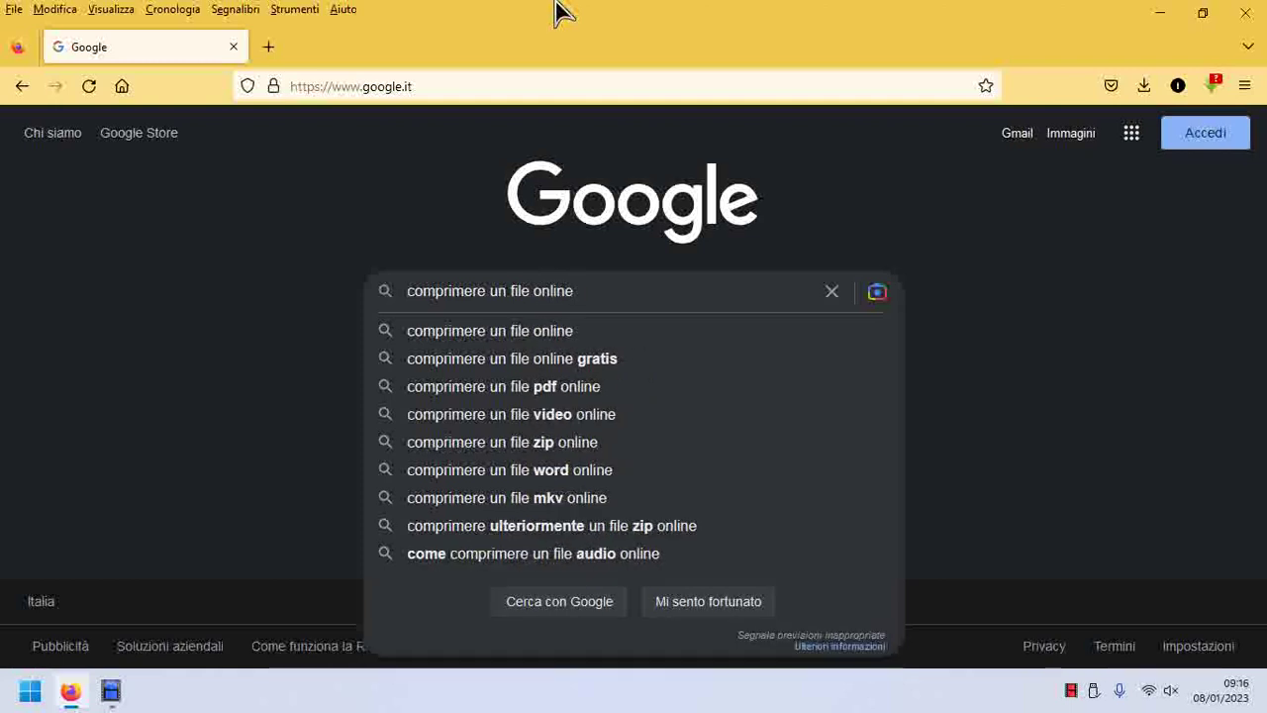
{"action": "key", "text": "Return"}
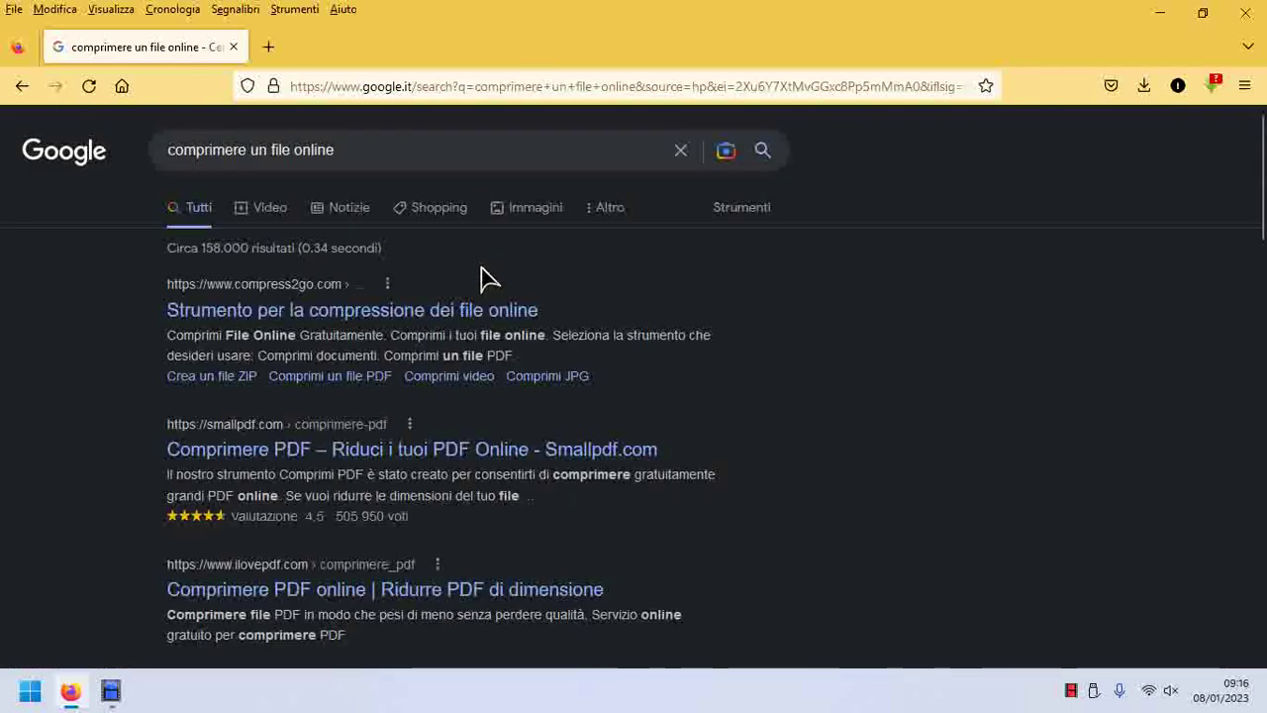
- Open the compress2go.com search result and accept the site's cookies
{"action": "left_click", "coordinate": [450, 311]}
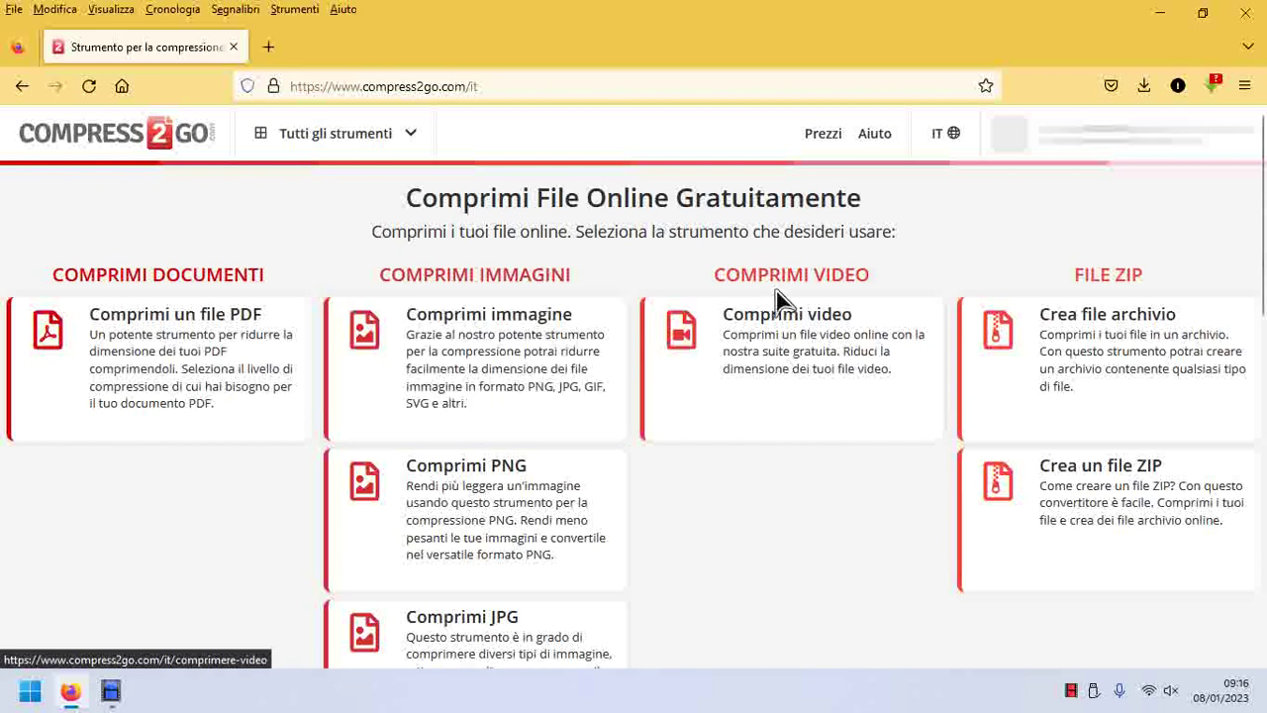
{"action": "scroll", "coordinate": [586, 573], "scroll_direction": "down", "scroll_amount": 1}
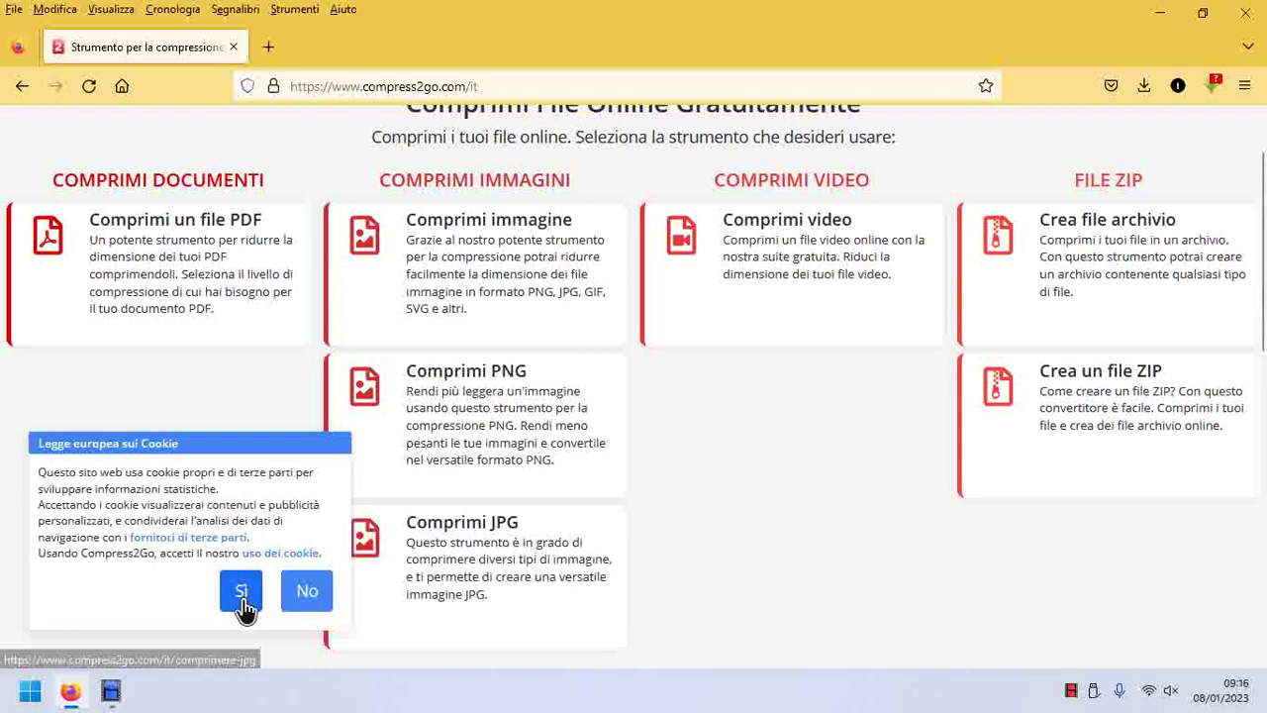
{"action": "left_click", "coordinate": [241, 597]}
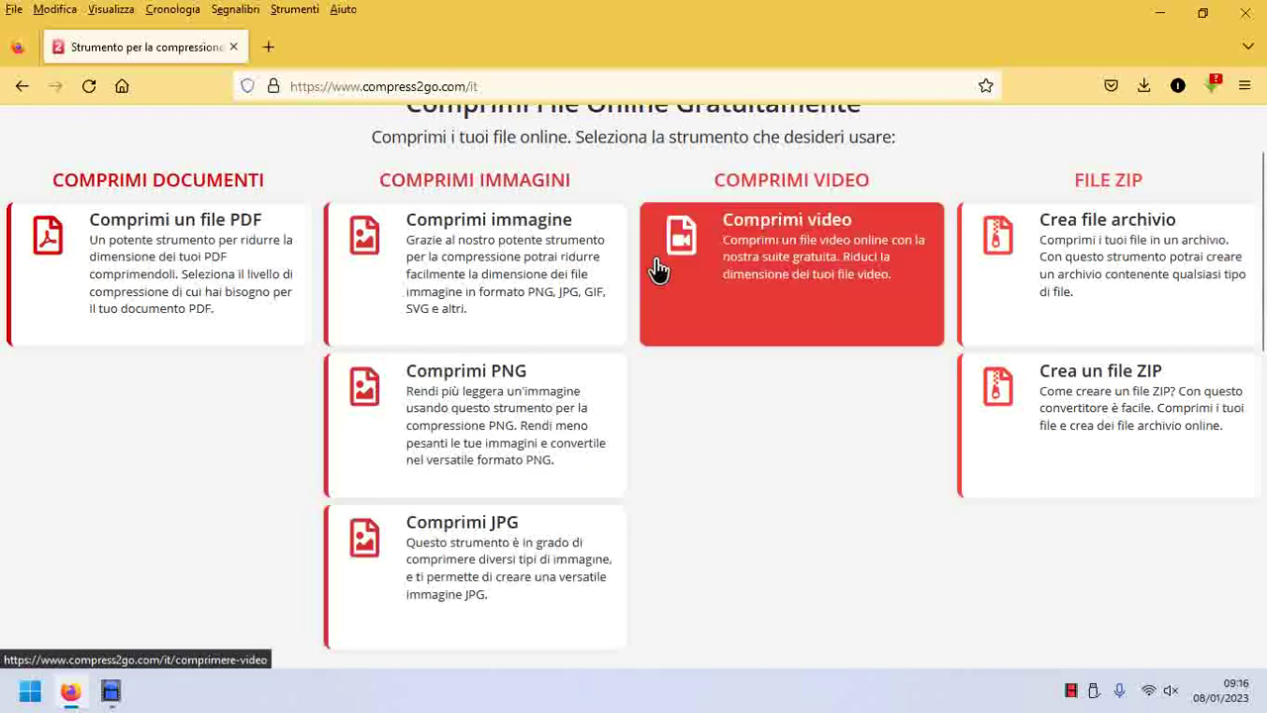
- Open Compress2Go's video compression tool, upload VIDEO 63.wmv and start the compression
{"action": "left_click", "coordinate": [903, 226]}
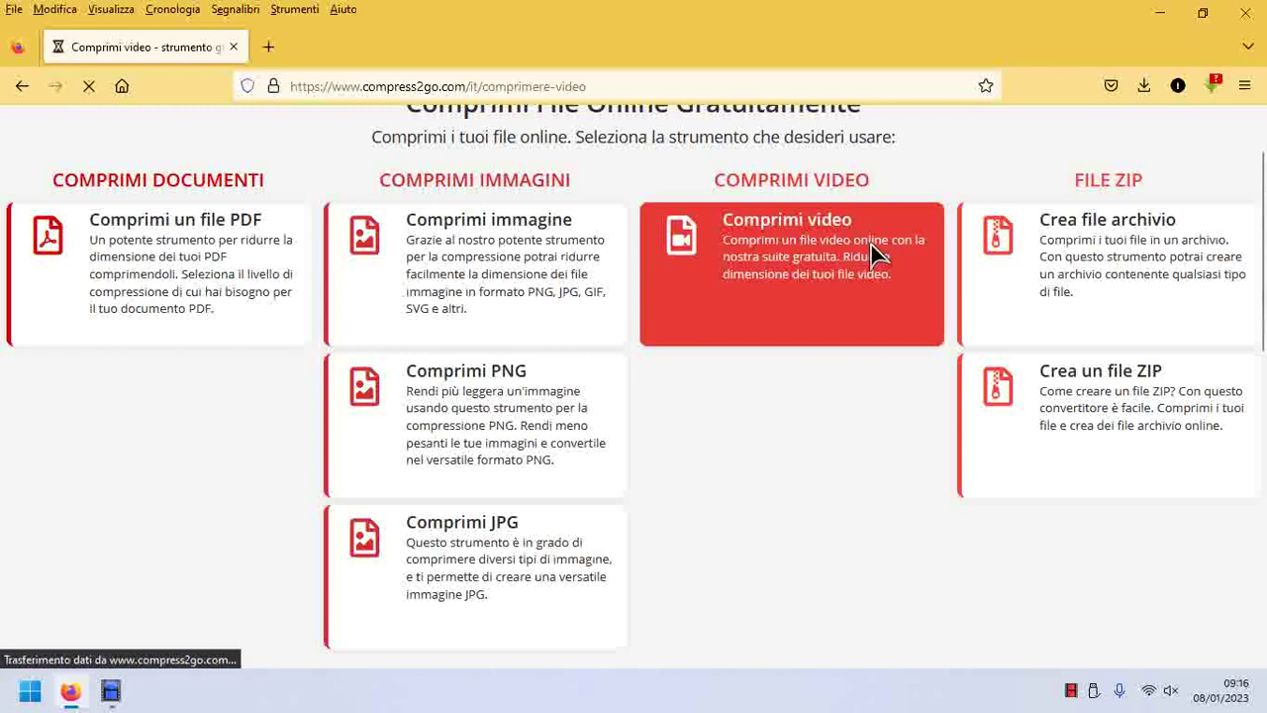
{"action": "left_click", "coordinate": [666, 475]}
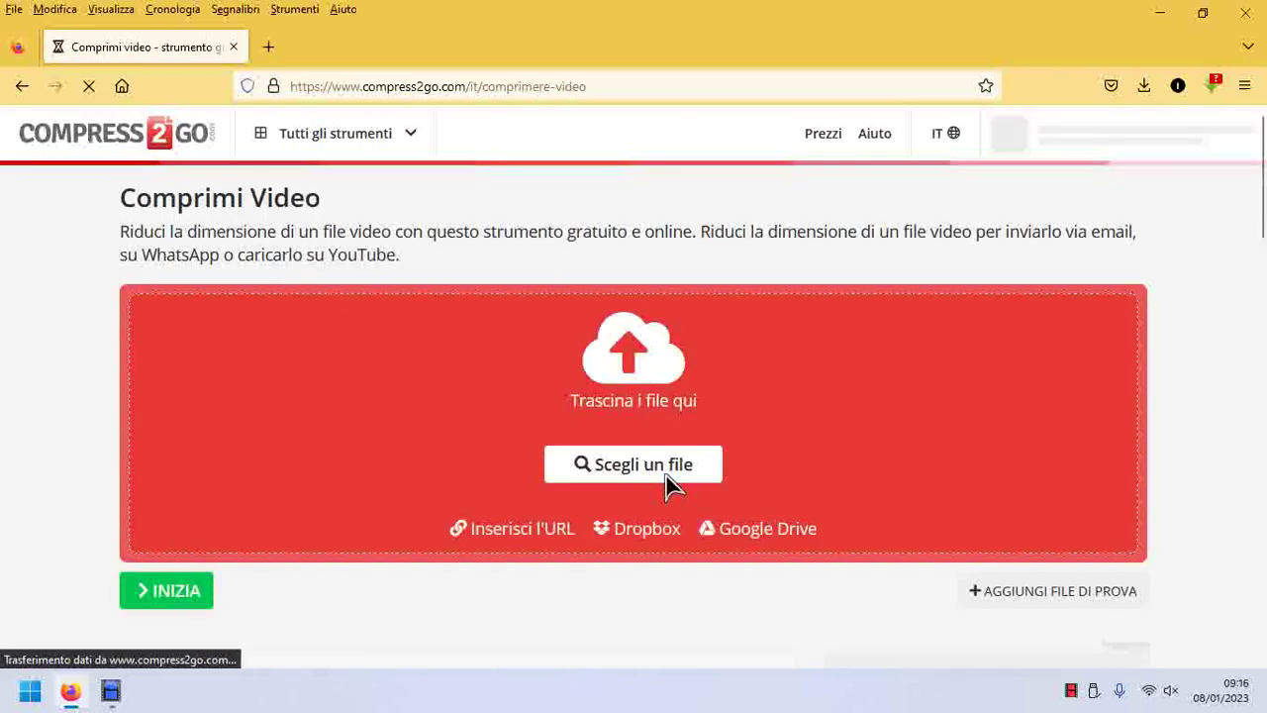
{"action": "double_click", "coordinate": [326, 297]}
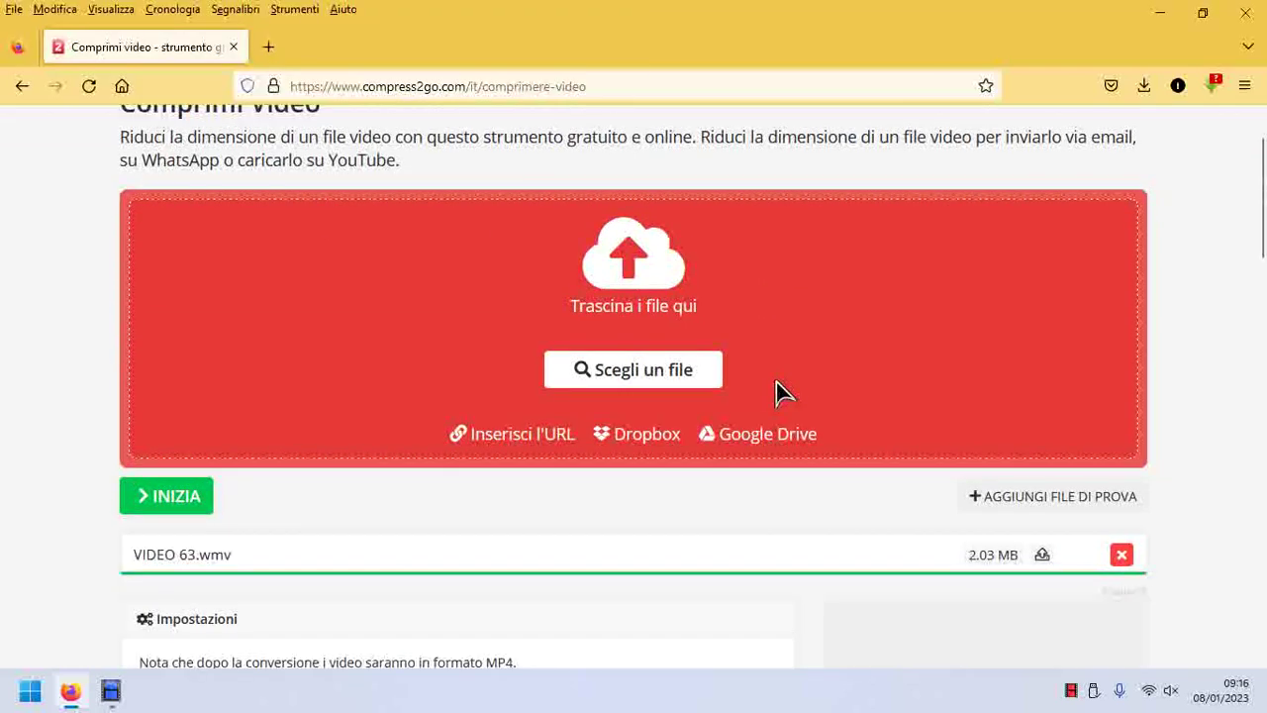
{"action": "left_click", "coordinate": [194, 511]}
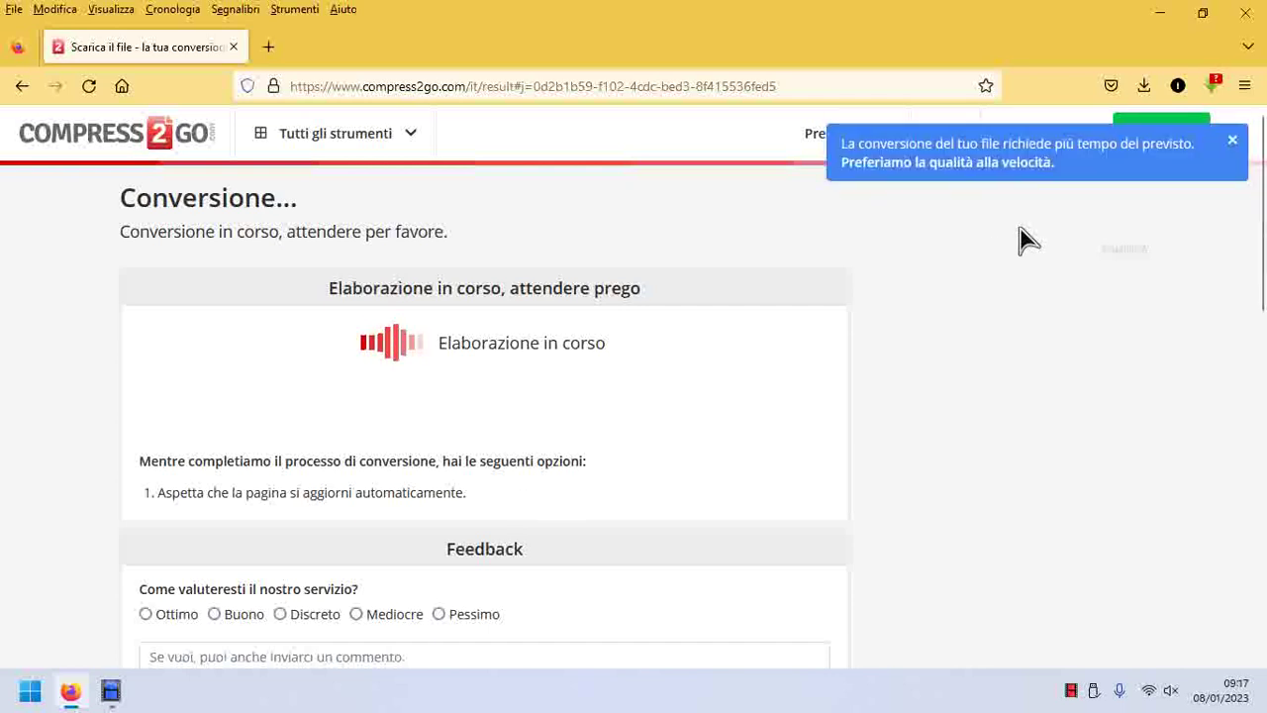
- Dismiss the conversion notice and download the converted VIDEO 63.mp4
{"action": "left_click", "coordinate": [1232, 151]}
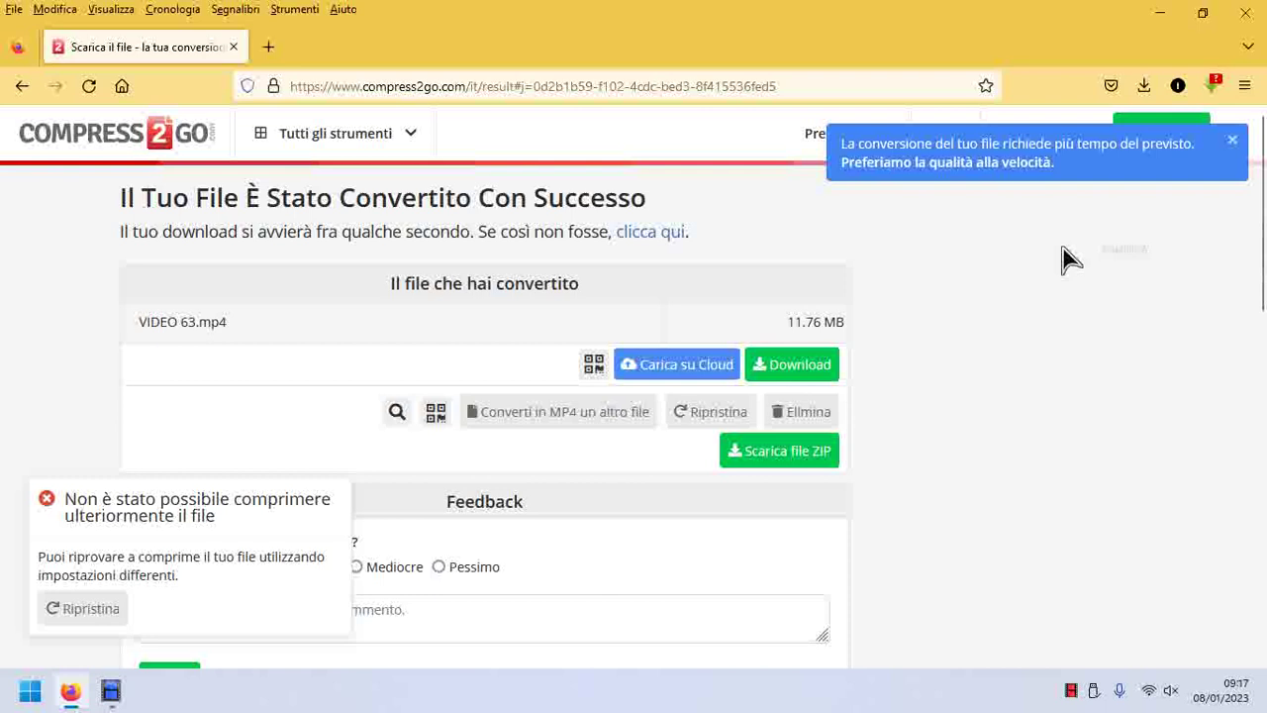
{"action": "left_click", "coordinate": [809, 371]}
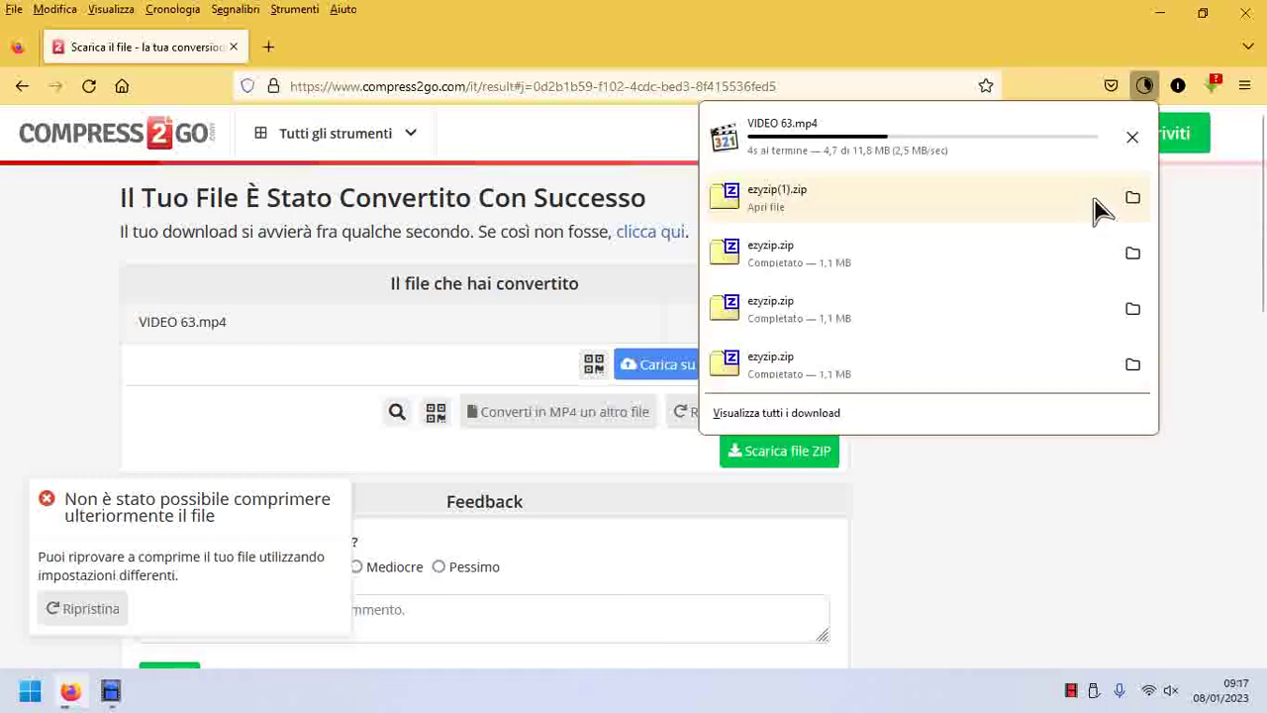
{"action": "left_click", "coordinate": [352, 219]}
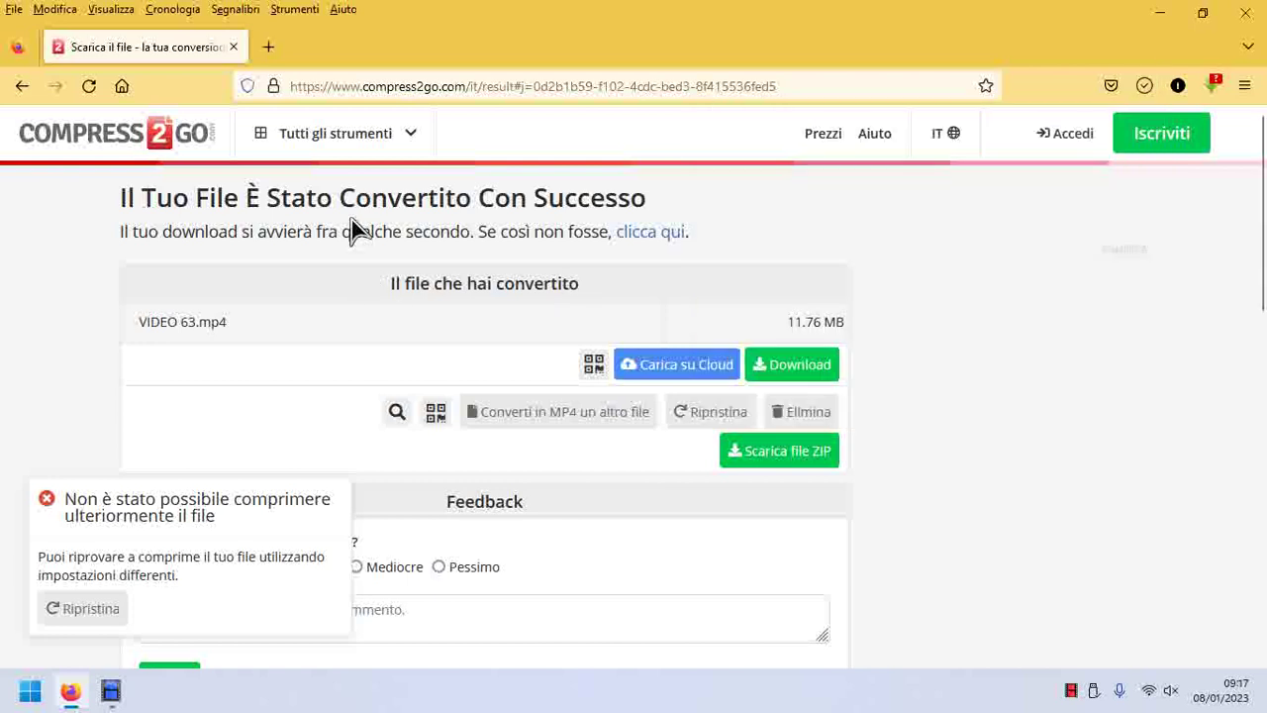
- Go back to the Google results for "comprimere un file online" and look through the other compression sites
{"action": "left_click", "coordinate": [27, 98]}
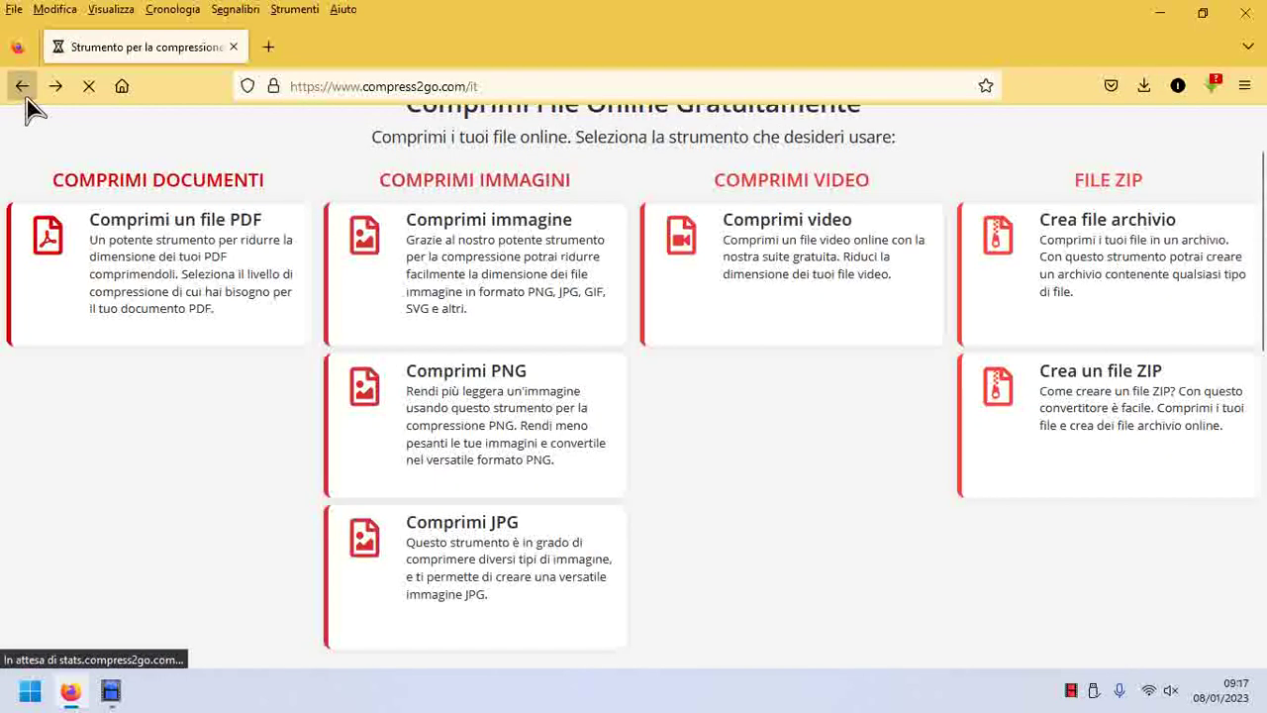
{"action": "left_click", "coordinate": [27, 98]}
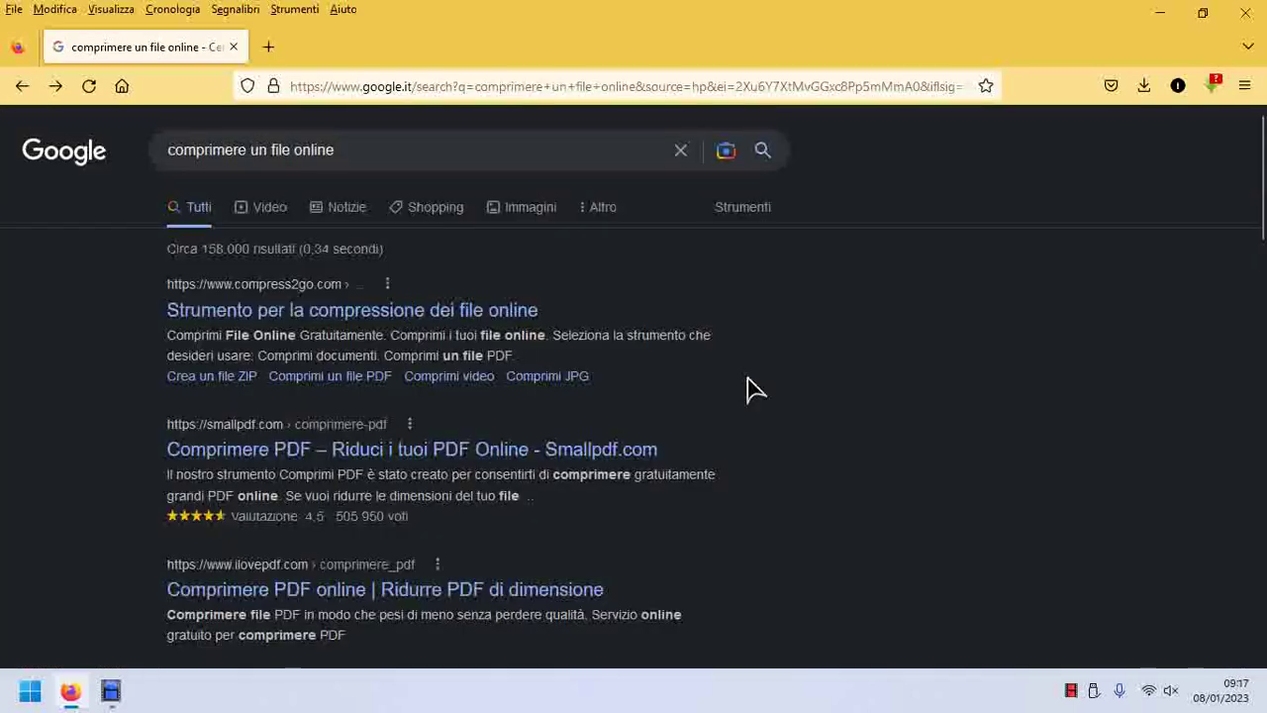
{"action": "scroll", "coordinate": [752, 391], "scroll_direction": "down", "scroll_amount": 2}
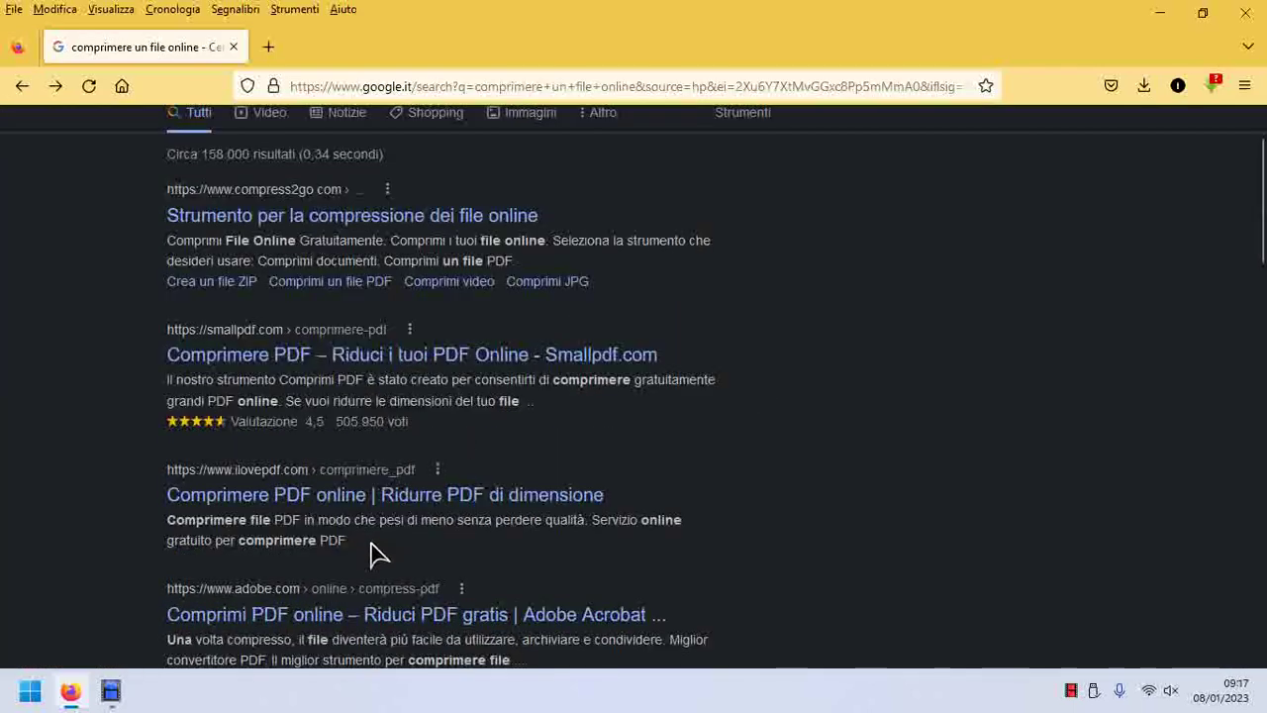
{"action": "scroll", "coordinate": [415, 543], "scroll_direction": "up", "scroll_amount": 2}
{"action": "scroll", "coordinate": [623, 320], "scroll_direction": "down", "scroll_amount": 3}
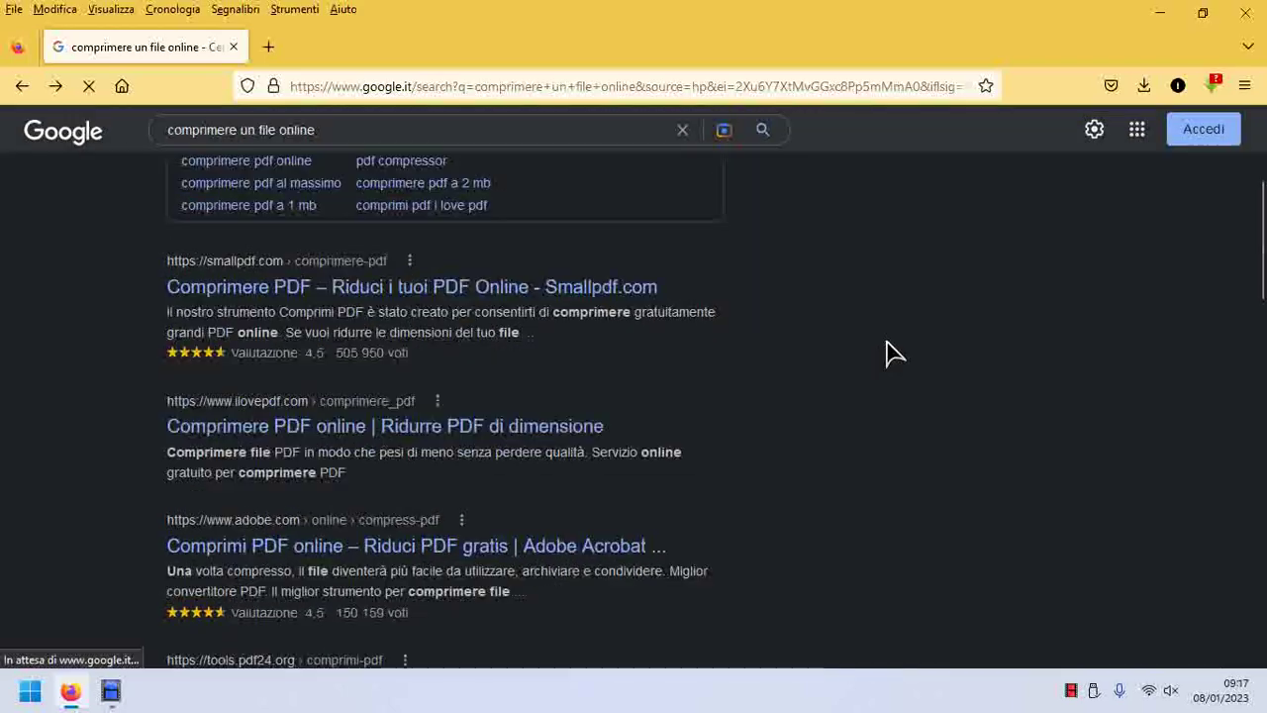
- Minimise the browser to show the desktop and switch to Debut Video Capture
{"action": "left_click", "coordinate": [1159, 14]}
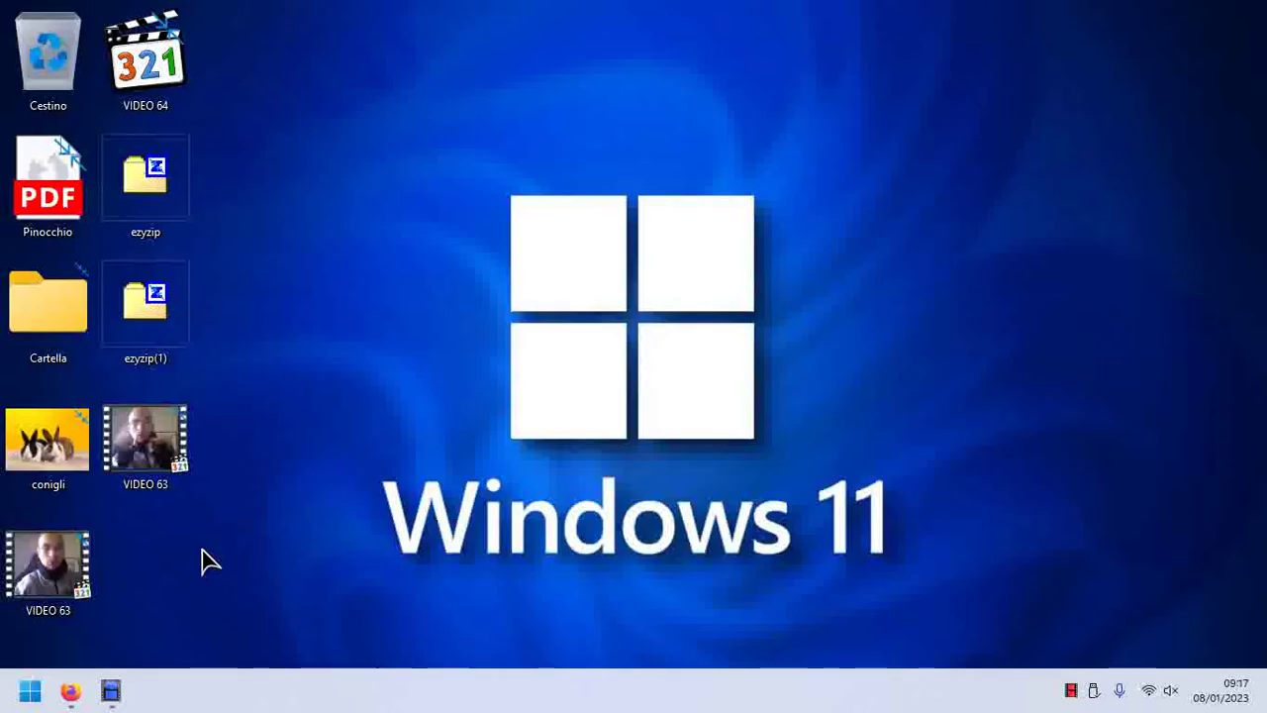
{"action": "left_click", "coordinate": [111, 688]}
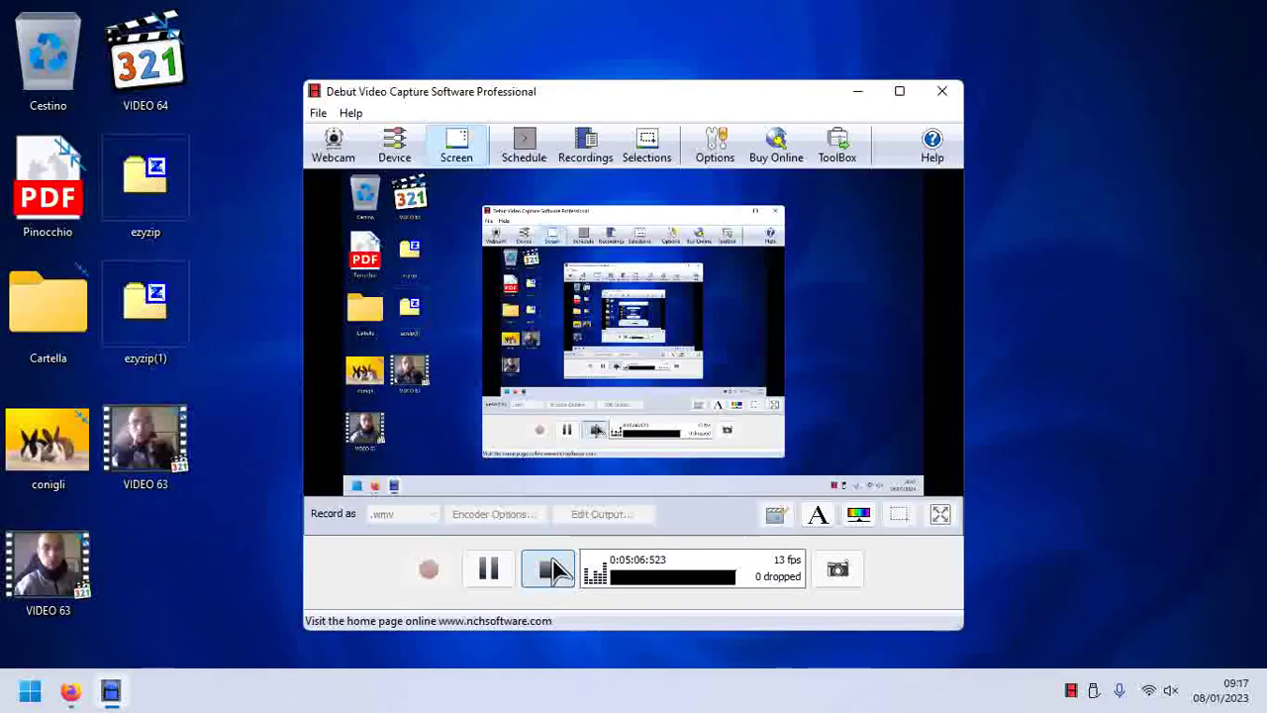